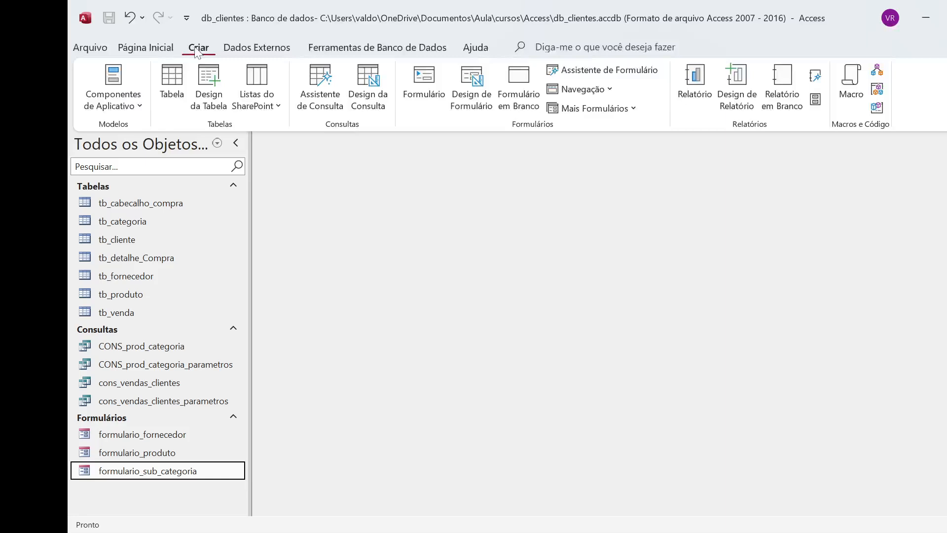
Step: Open the formulario_sub_categoria form and browse its category records, examining the products listed in the subform for each one
left_click(137, 241)
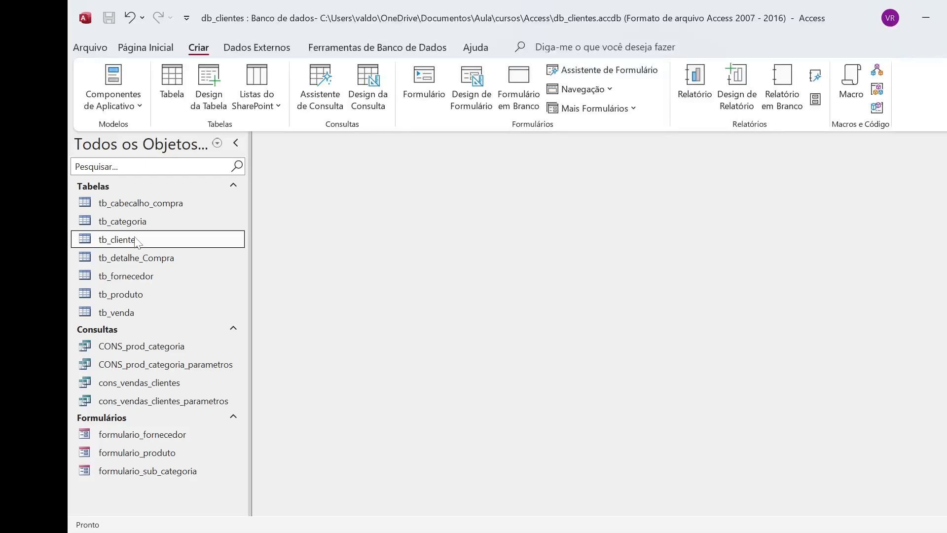
double_click(183, 473)
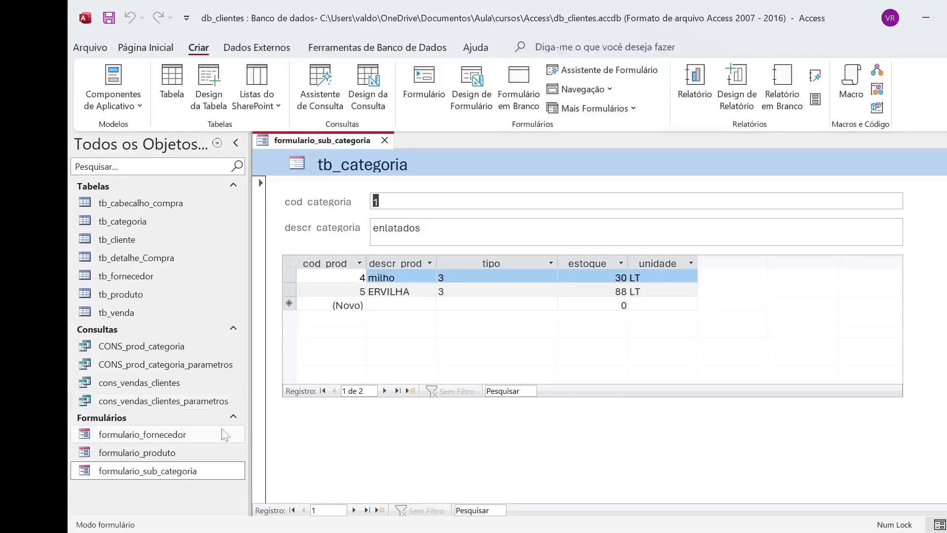
left_click(450, 201)
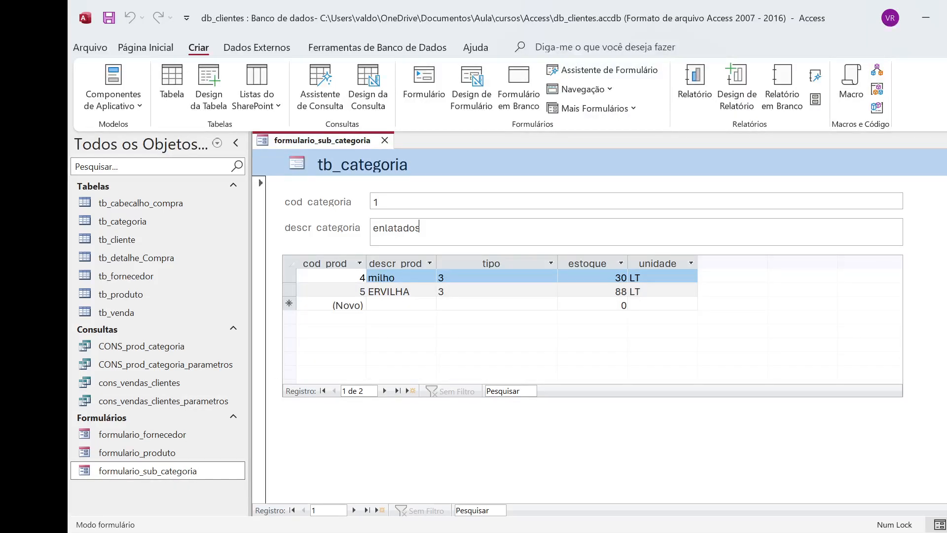
left_click(420, 227)
left_click(354, 510)
left_click(354, 510)
left_click(354, 510)
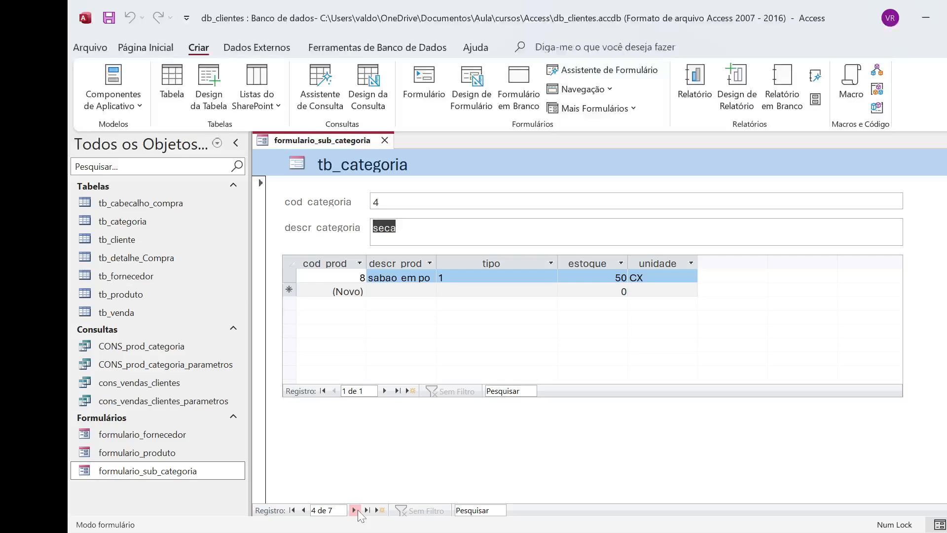
left_click(354, 509)
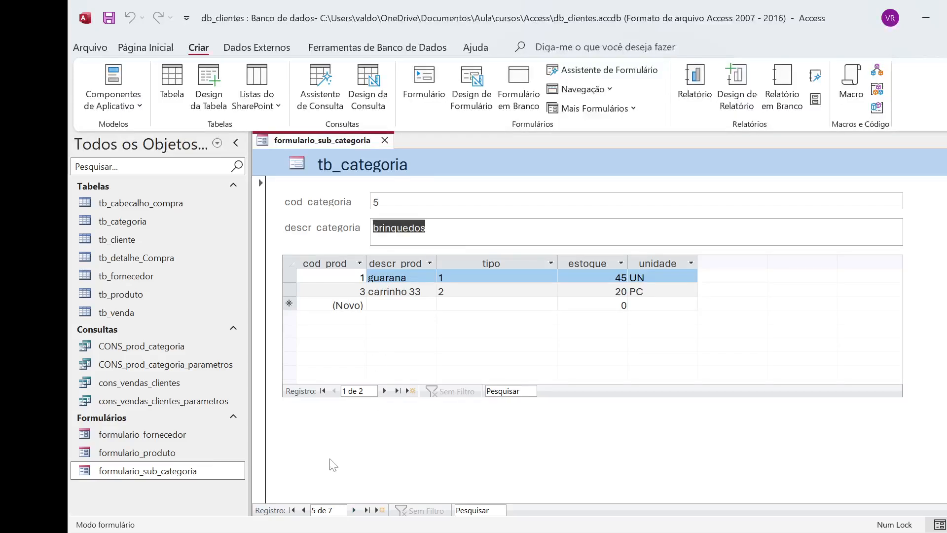
left_click(304, 510)
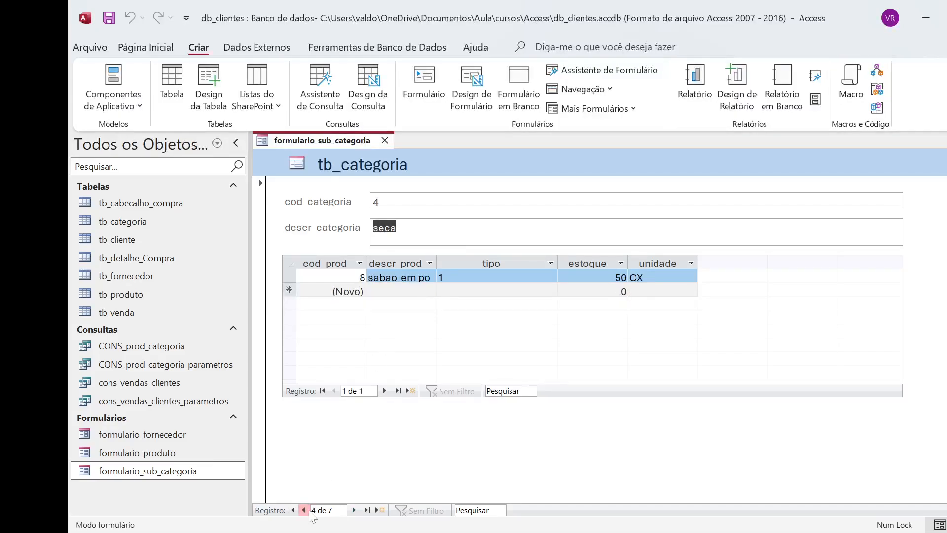
left_click(303, 510)
left_click(353, 510)
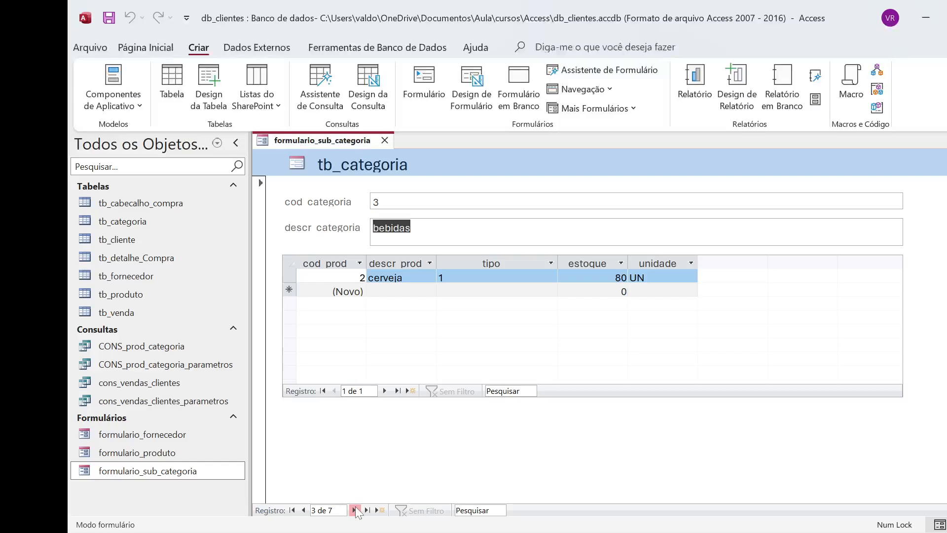
left_click(353, 510)
left_click(354, 509)
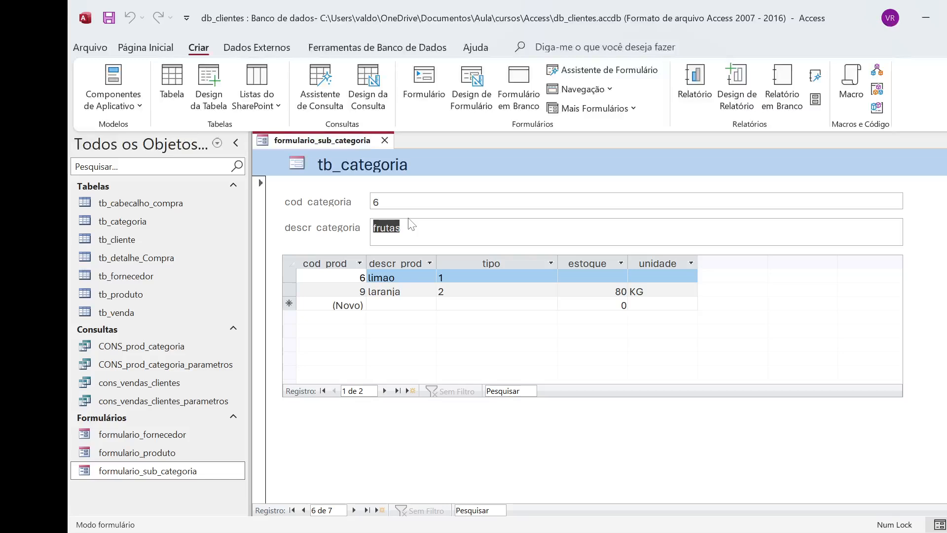
left_click(486, 231)
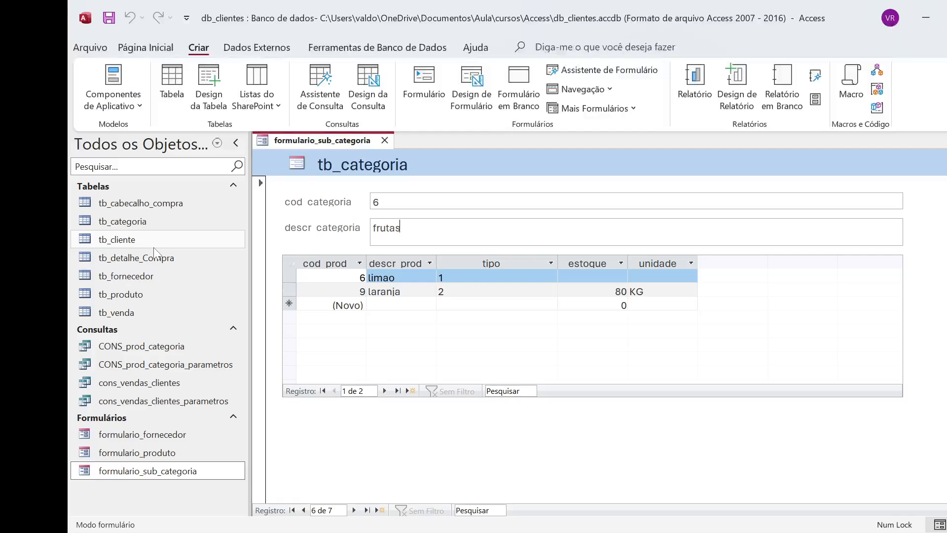
Step: Examine the records of the tb_categoria and tb_produto tables, closing each one and the formulario_sub_categoria form
double_click(141, 225)
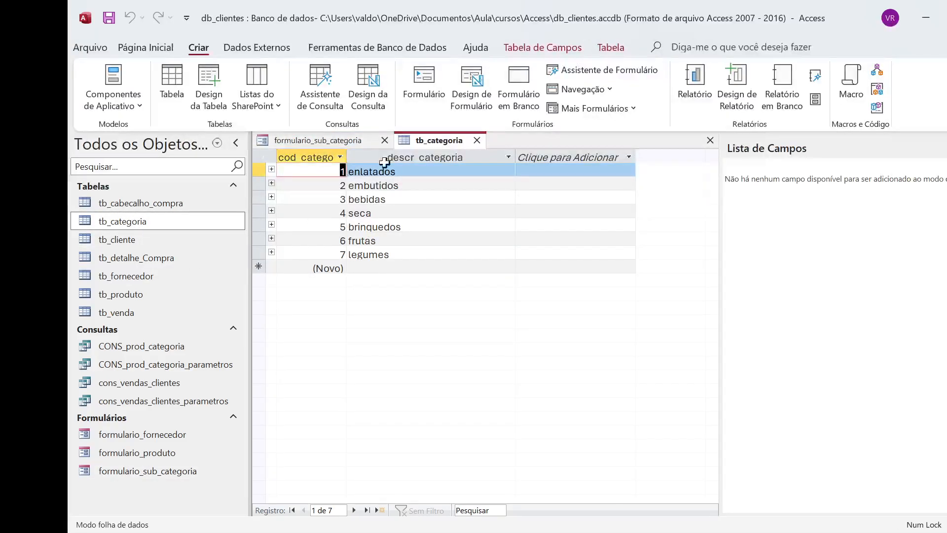
left_click(478, 140)
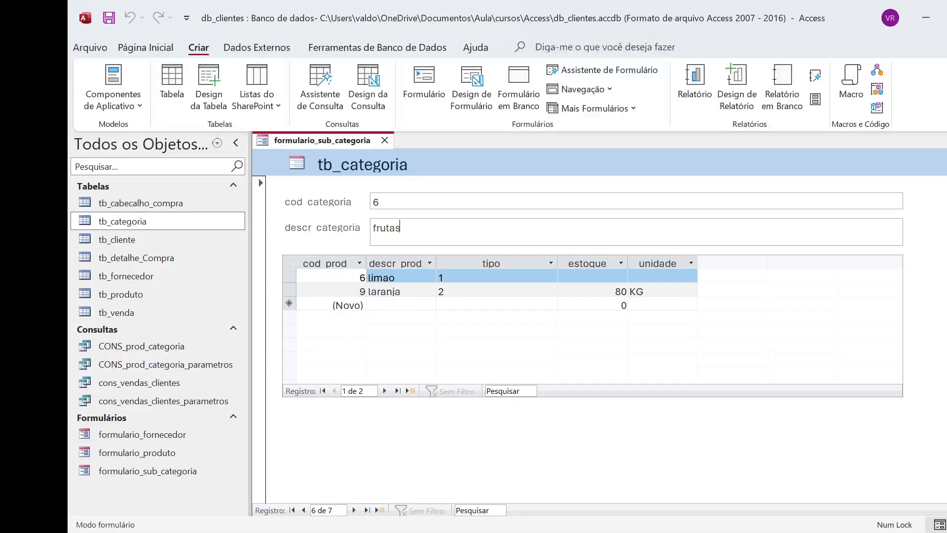
double_click(132, 295)
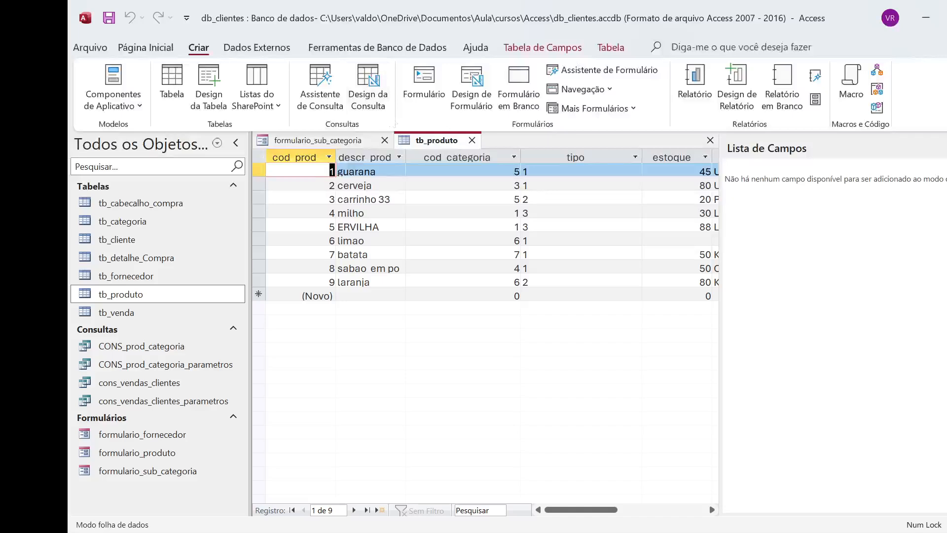
key("alt+F8")
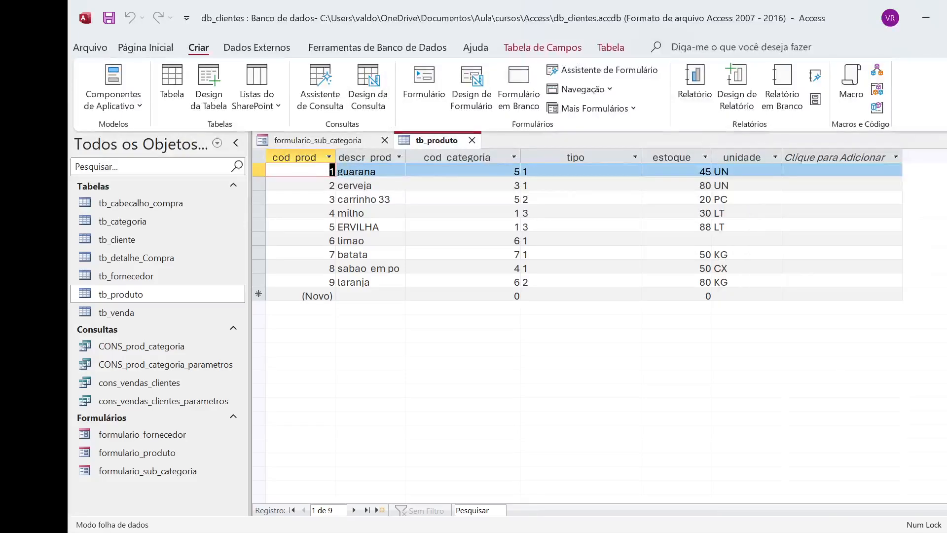
left_click(472, 140)
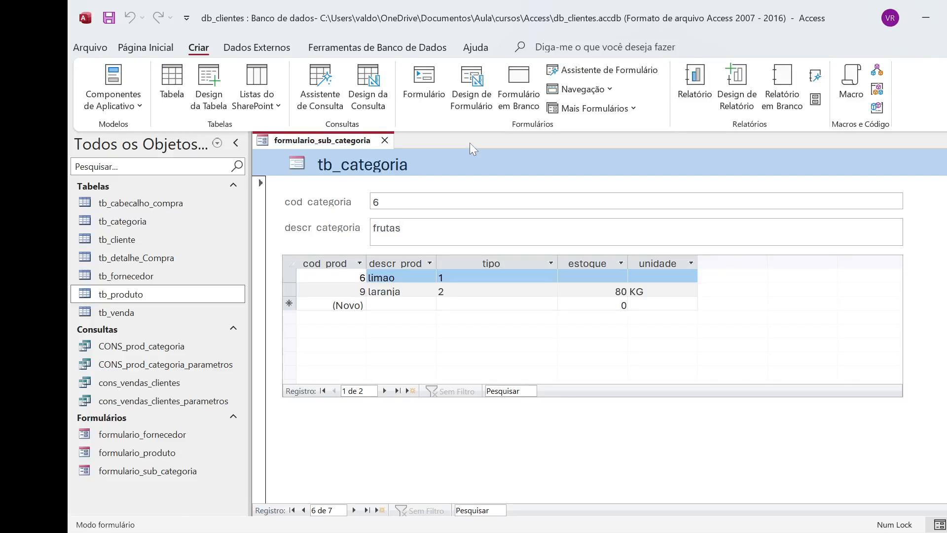
left_click(384, 140)
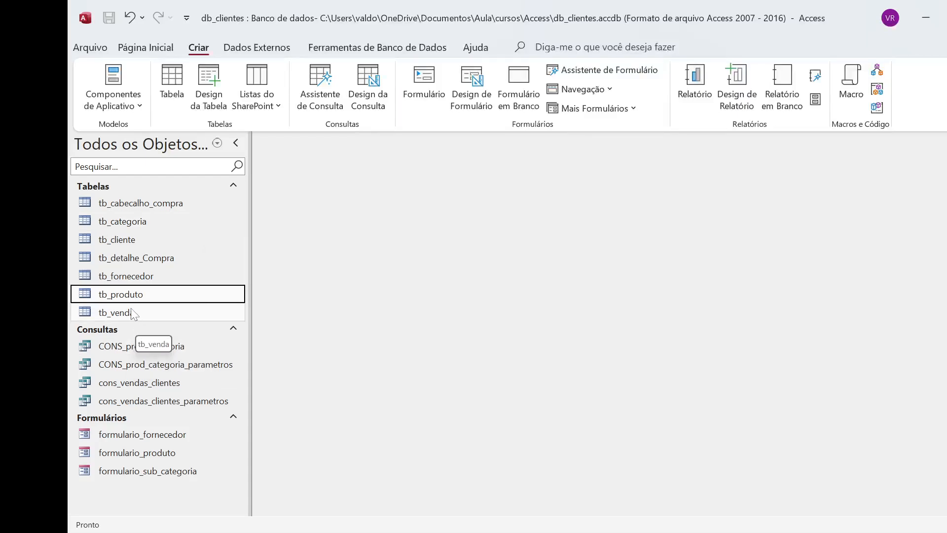
Step: Start the Form Wizard on the tb_cliente table and include the fields codigo, cpf, nome and sobrenome
left_click(136, 242)
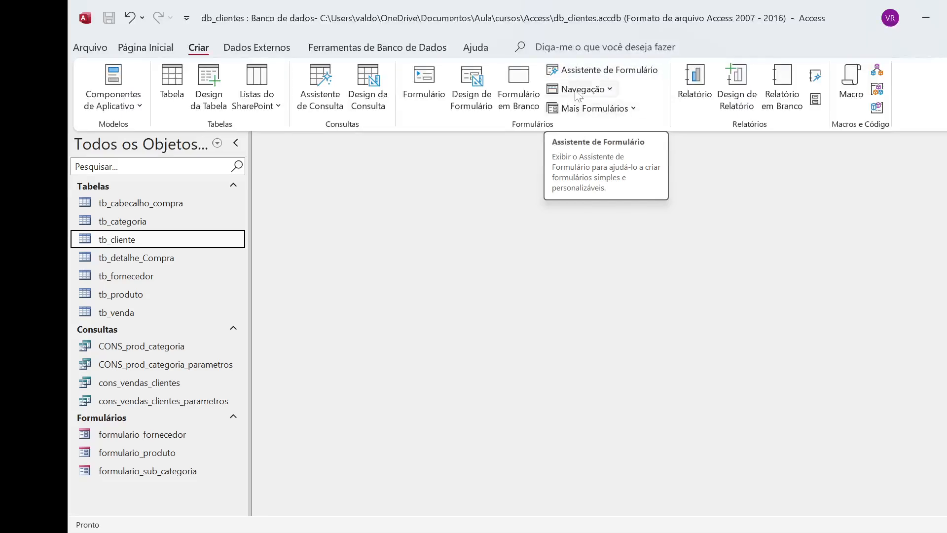
left_click(592, 70)
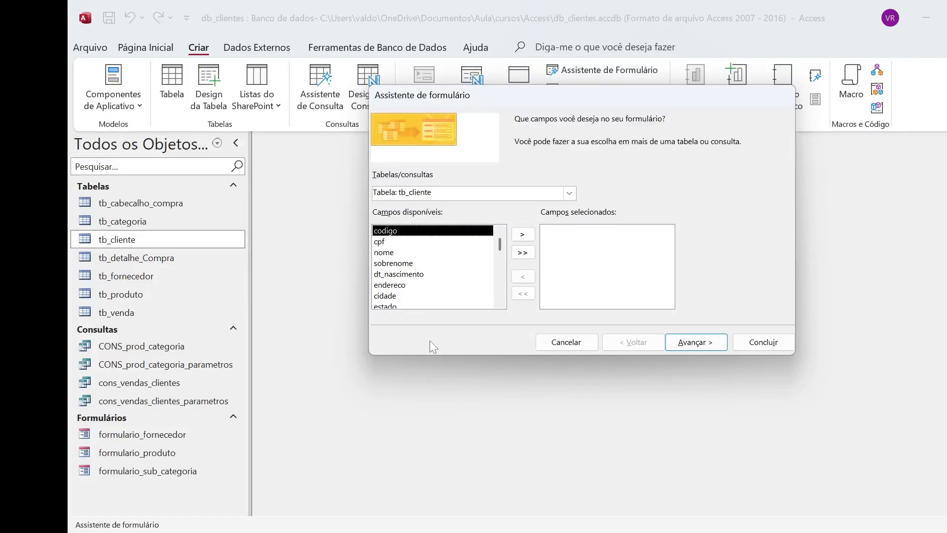
scroll(407, 278, "down", 1)
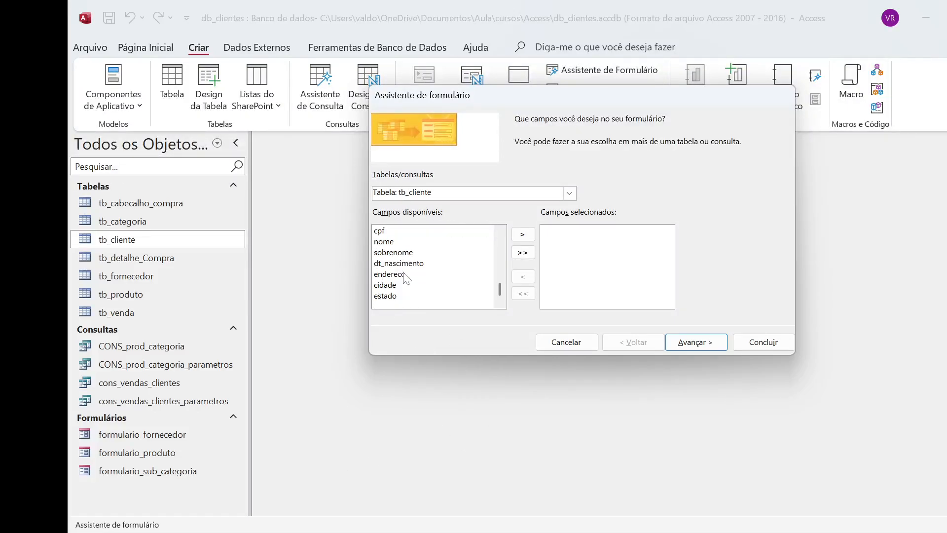
scroll(406, 278, "up", 1)
scroll(406, 278, "down", 1)
scroll(465, 243, "up", 1)
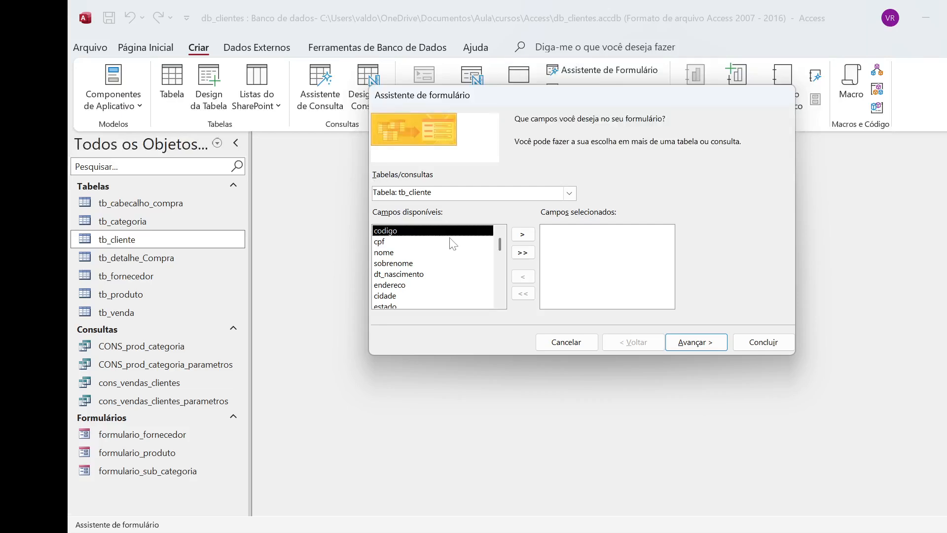
left_click(515, 234)
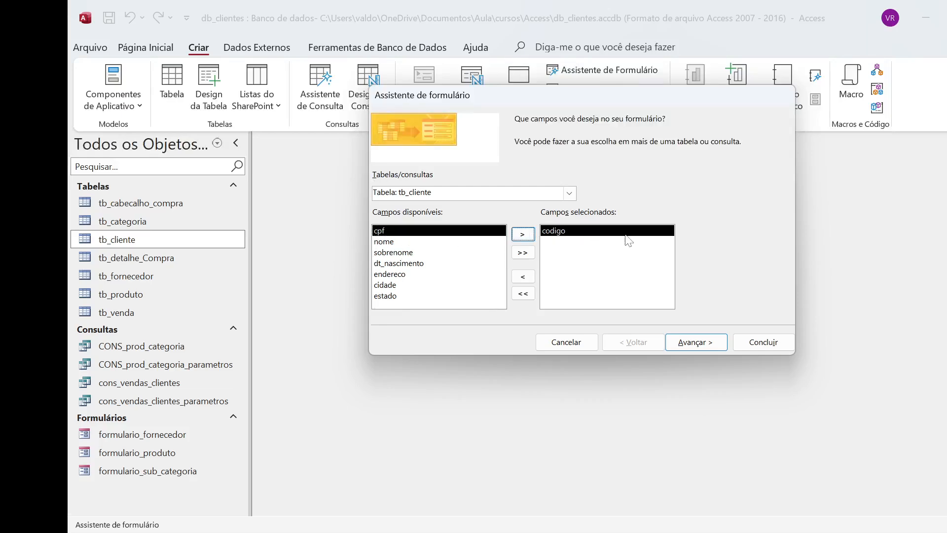
left_click(523, 234)
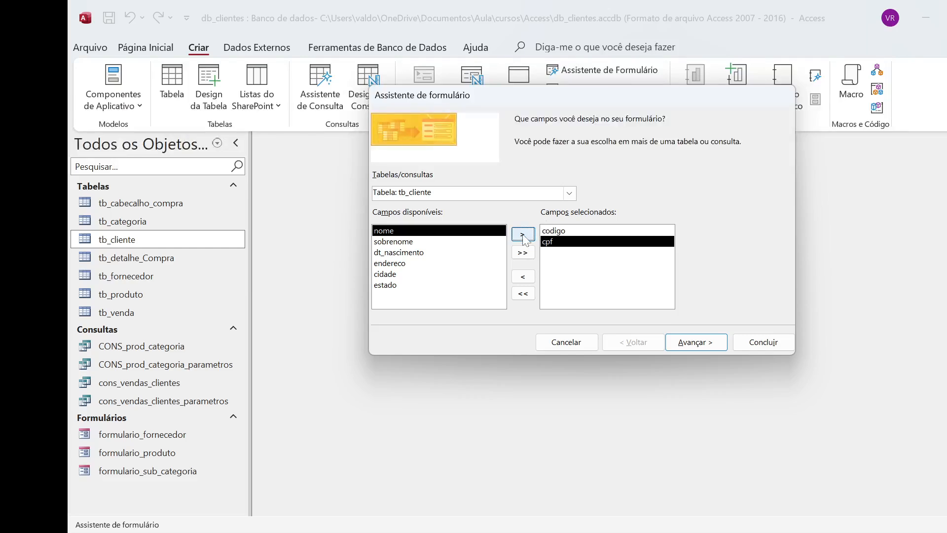
left_click(523, 235)
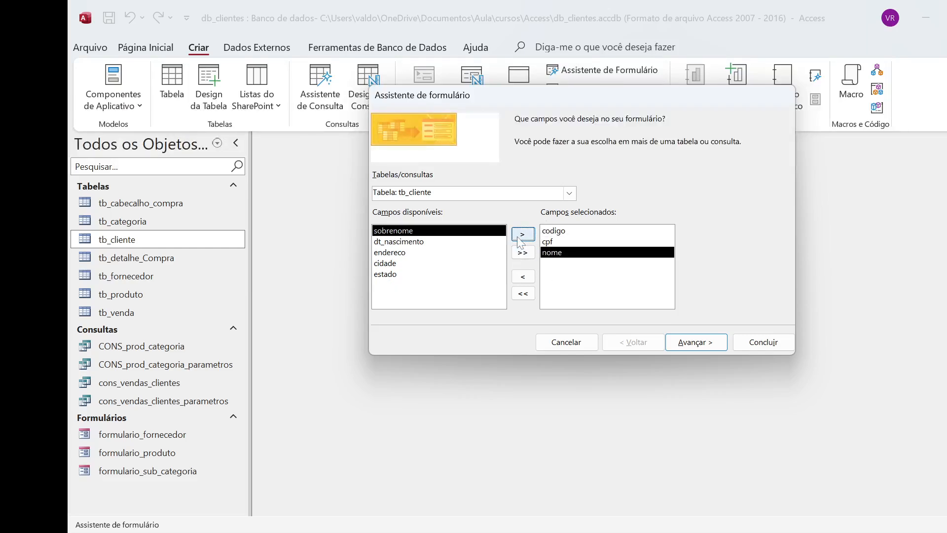
left_click(520, 236)
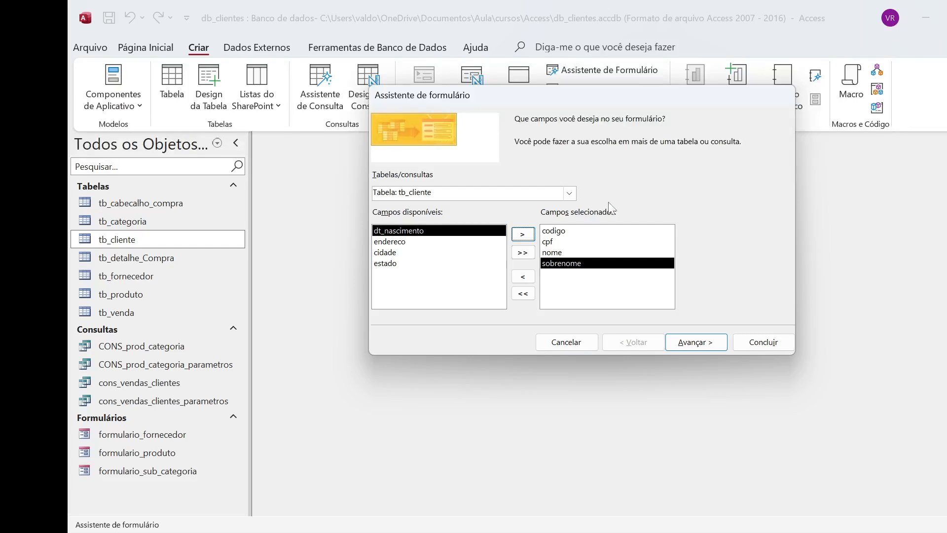
Step: Choose the Coluna layout and finish the wizard with the title tb_cliente, opening the form to view or enter information
left_click(704, 350)
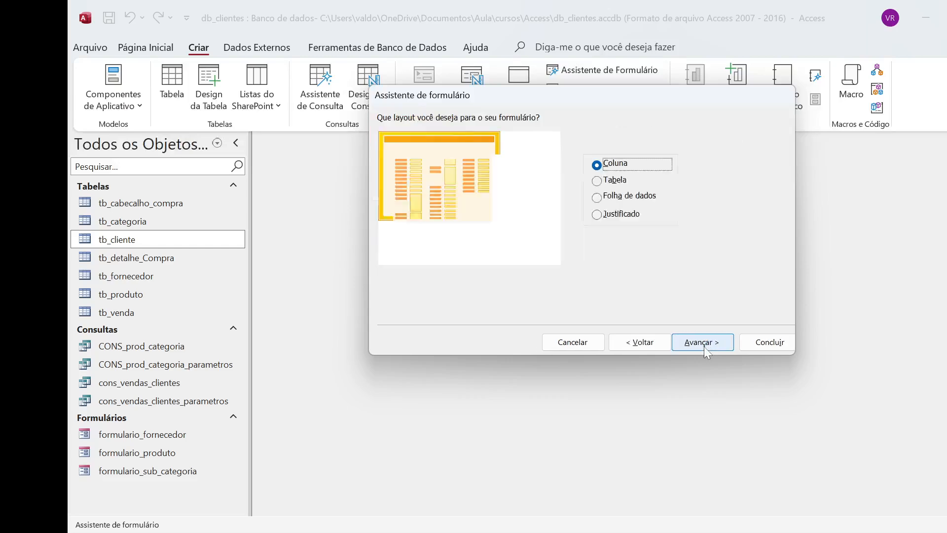
left_click(612, 180)
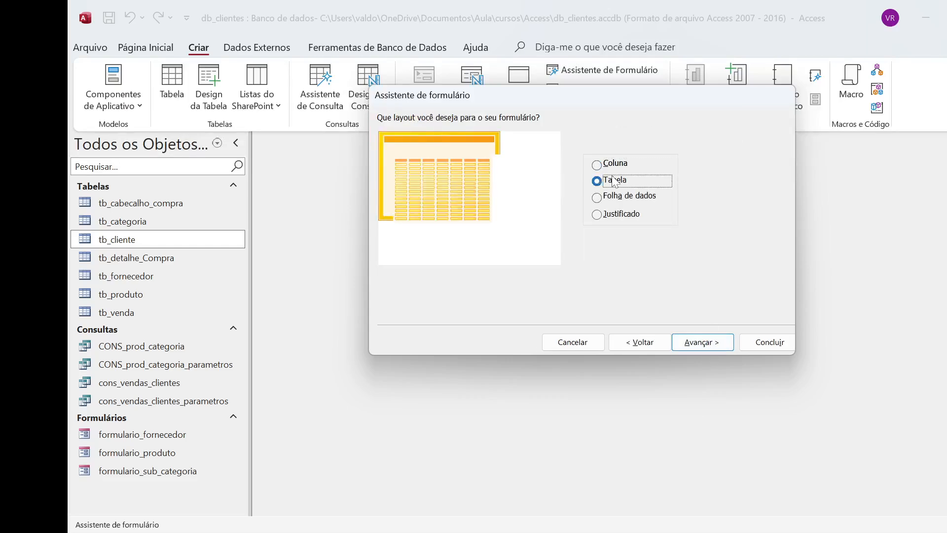
left_click(611, 164)
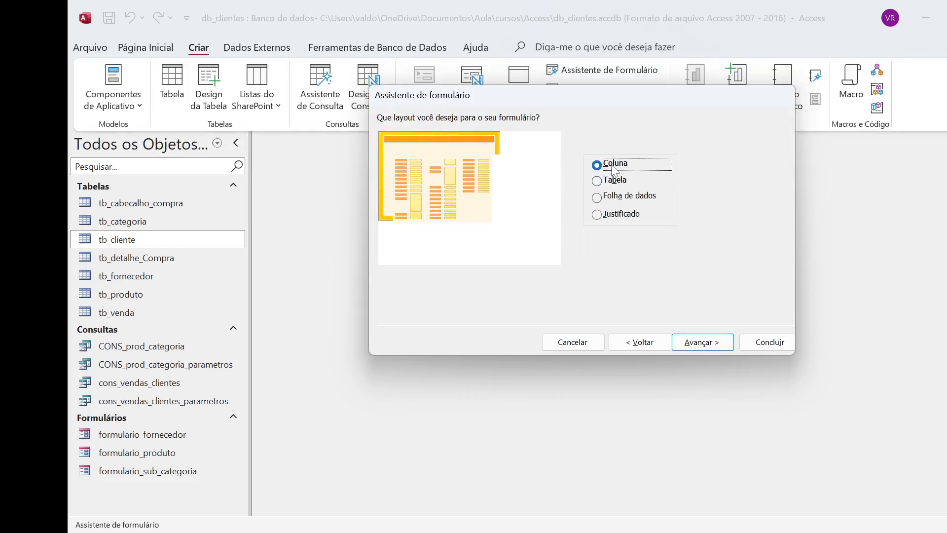
left_click(693, 344)
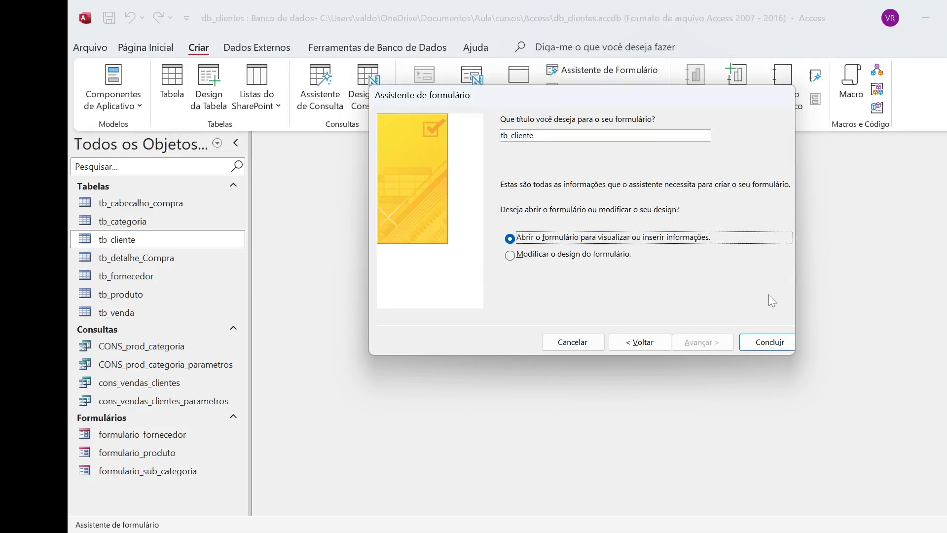
left_click(766, 343)
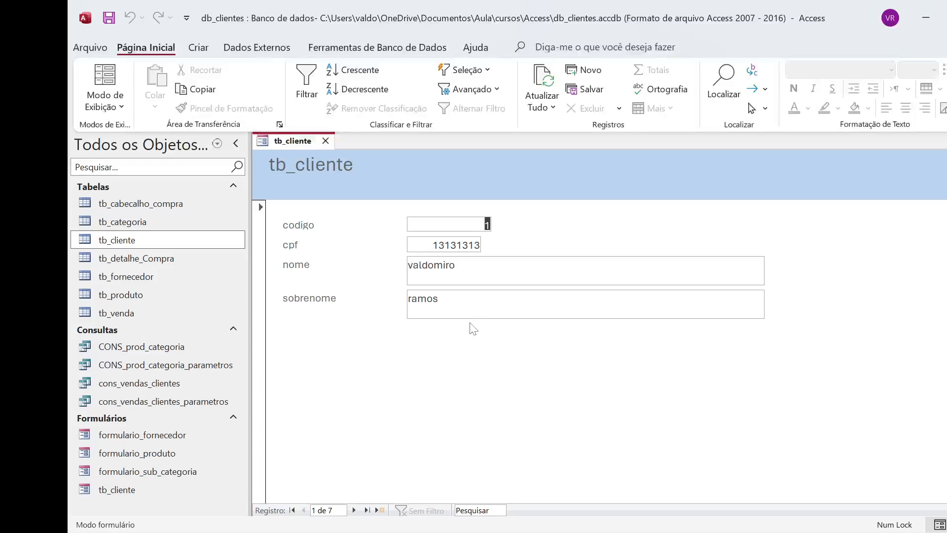
Step: Browse forward and backward through the customer records in the new tb_cliente form
left_click(354, 510)
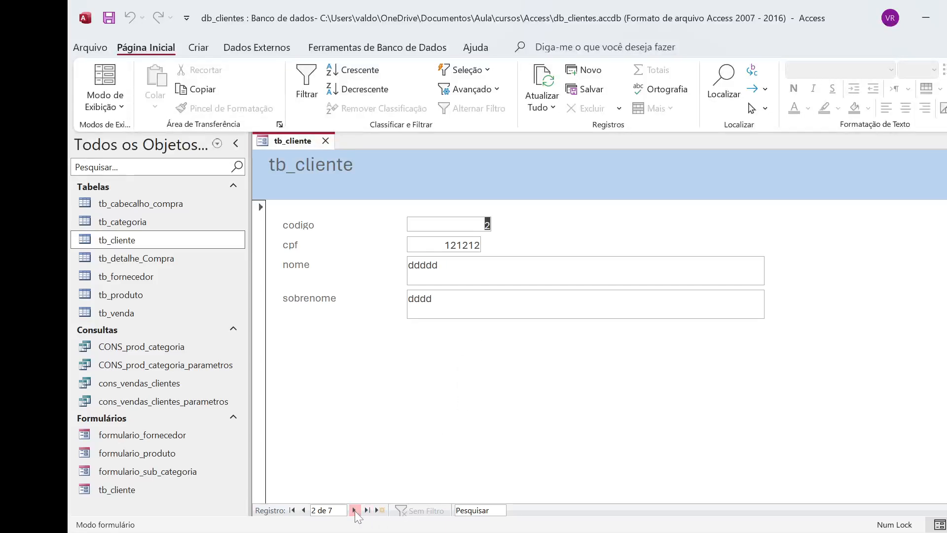
left_click(354, 510)
left_click(354, 510)
left_click(354, 510)
left_click(354, 510)
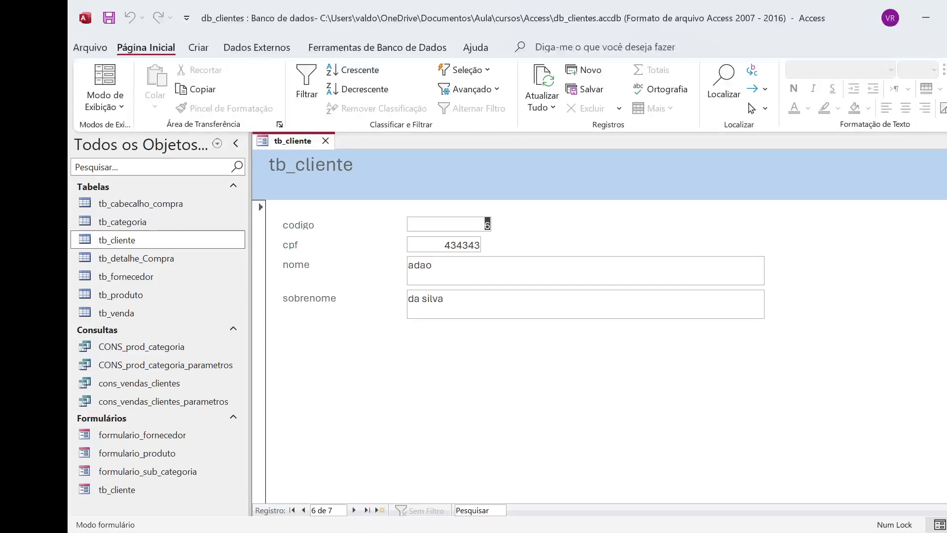
left_click(303, 510)
left_click(304, 510)
left_click(304, 510)
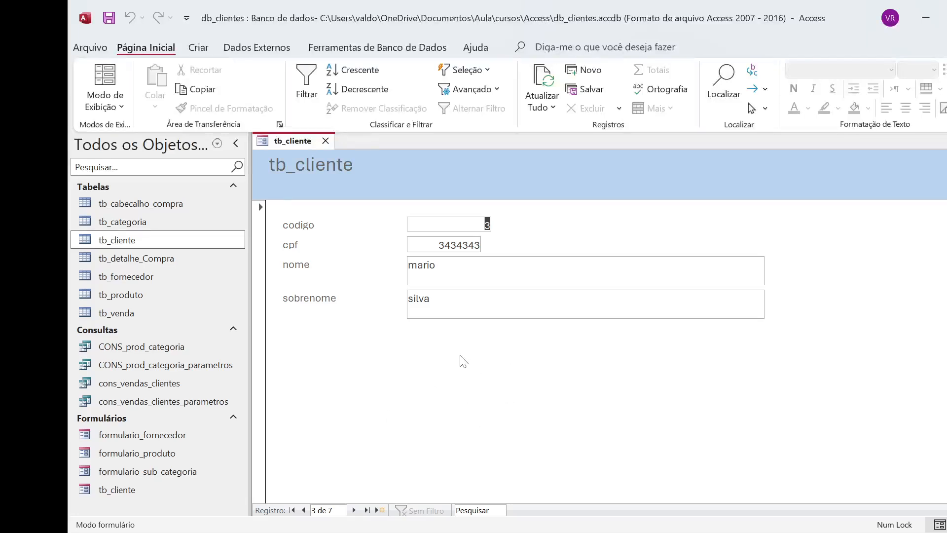
left_click(354, 510)
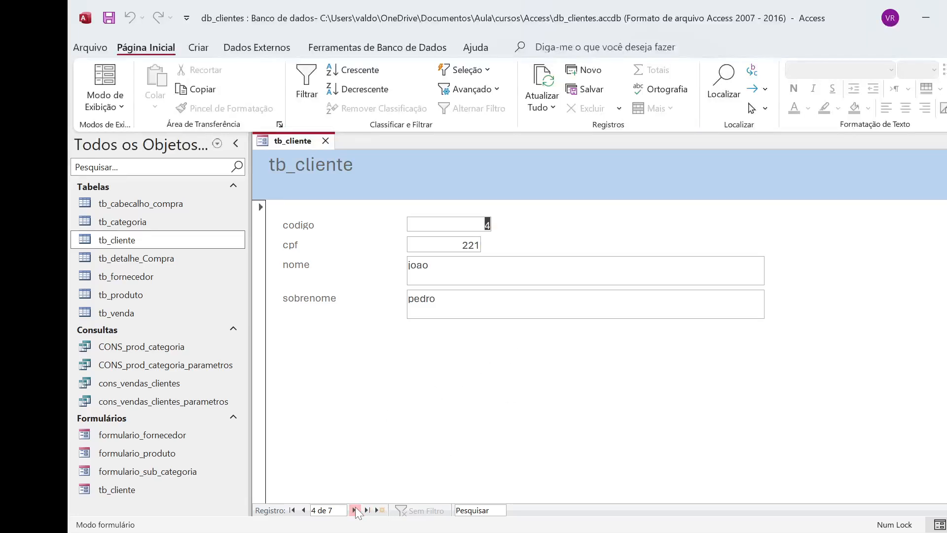
left_click(354, 510)
left_click(354, 510)
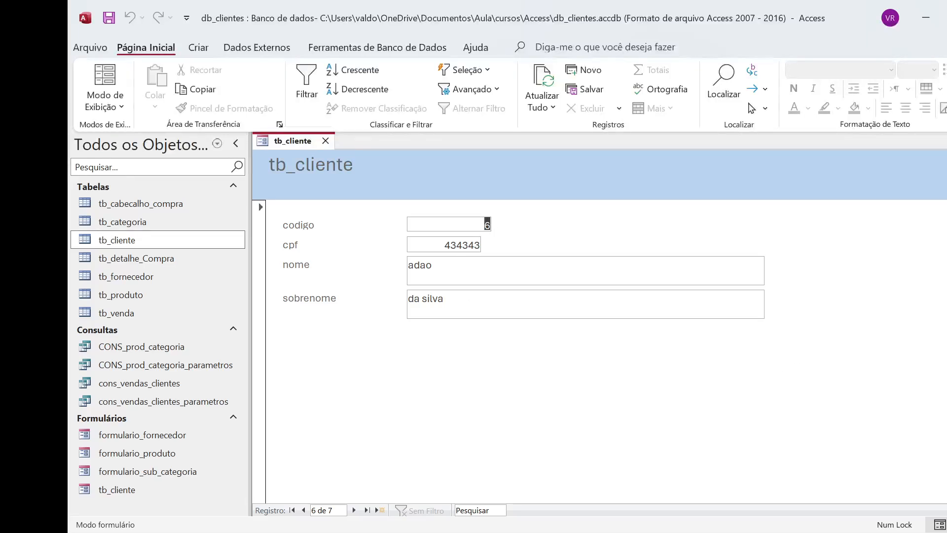
Step: Close the tb_cliente form and reopen it from the saved forms
left_click(325, 141)
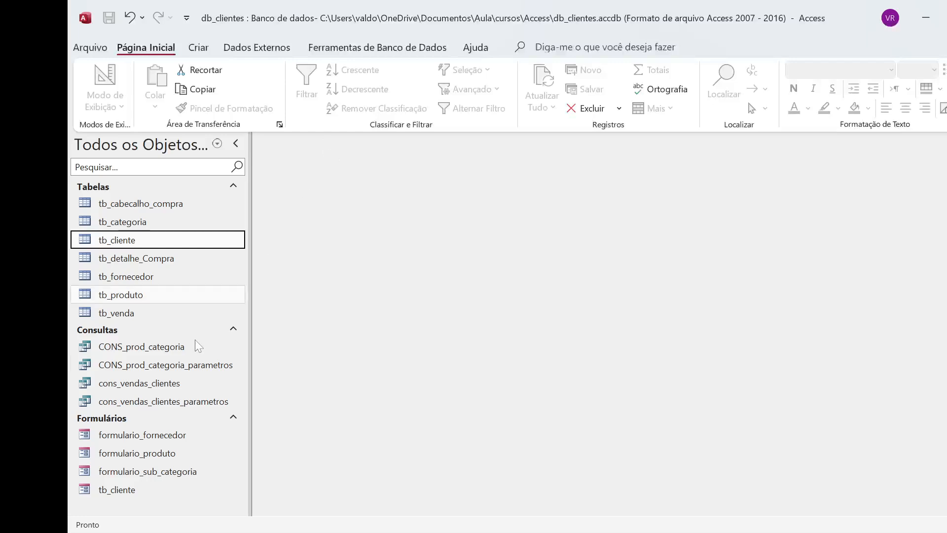
left_click(128, 490)
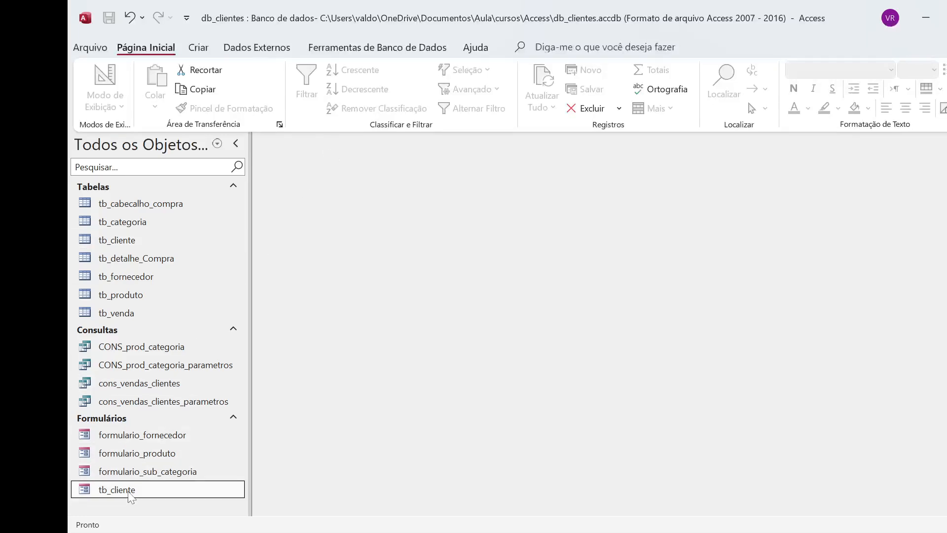
double_click(128, 490)
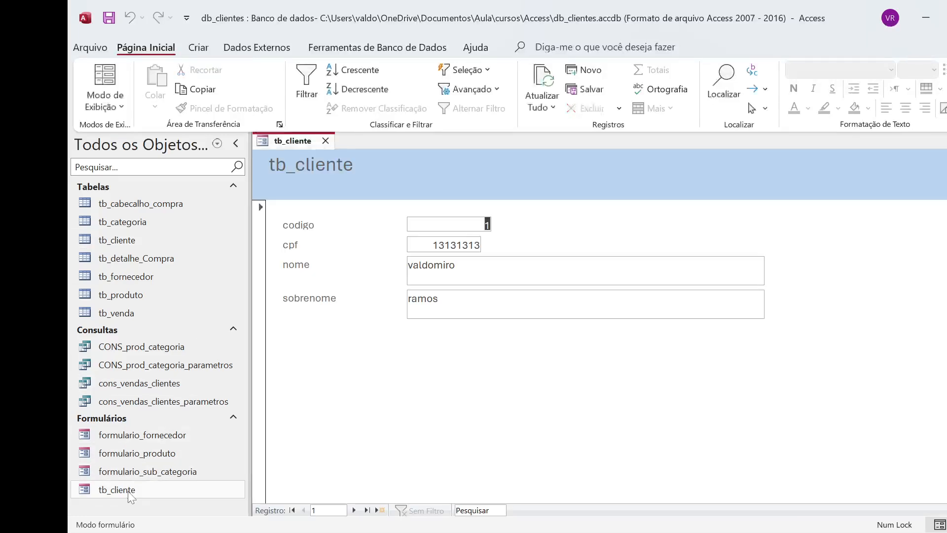
Step: Close the tb_cliente form and rename it formulario_cliente
left_click(326, 141)
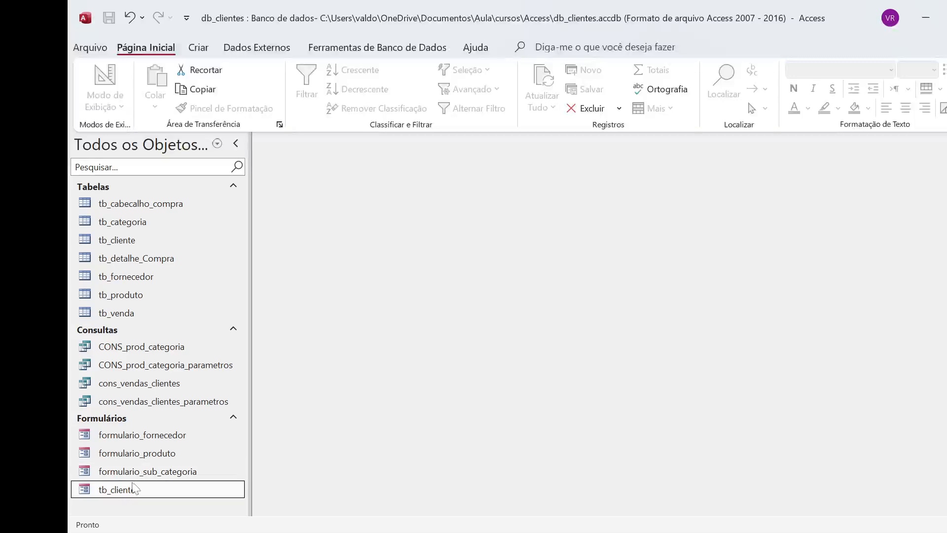
key("F2")
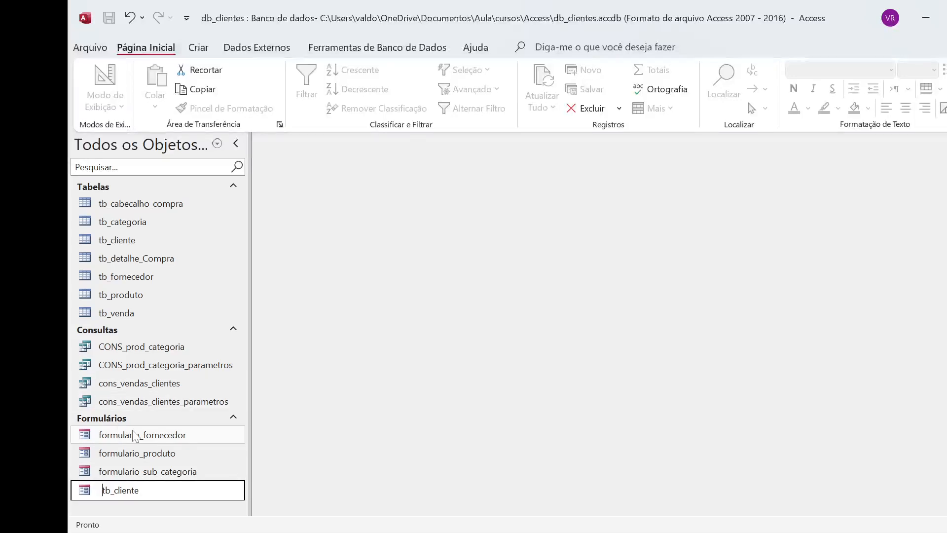
key("BackSpace")
key("BackSpace")
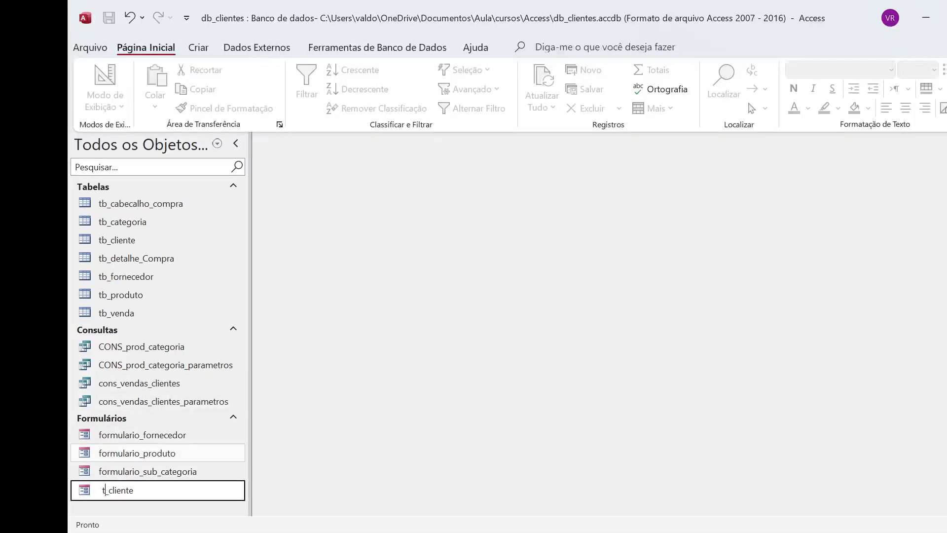
type("formulario")
key("Return")
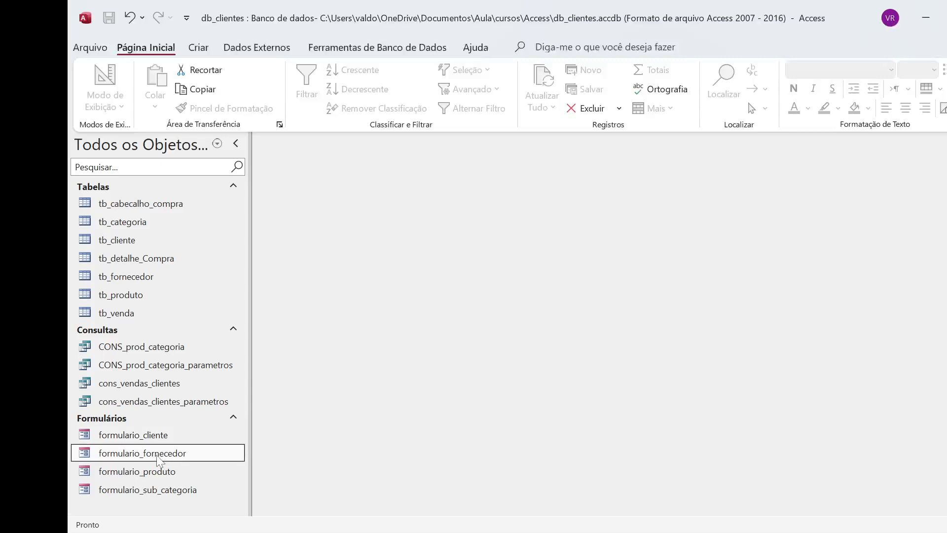
Step: View the renamed formulario_cliente form, close it, and reopen it in Modo Design
double_click(157, 435)
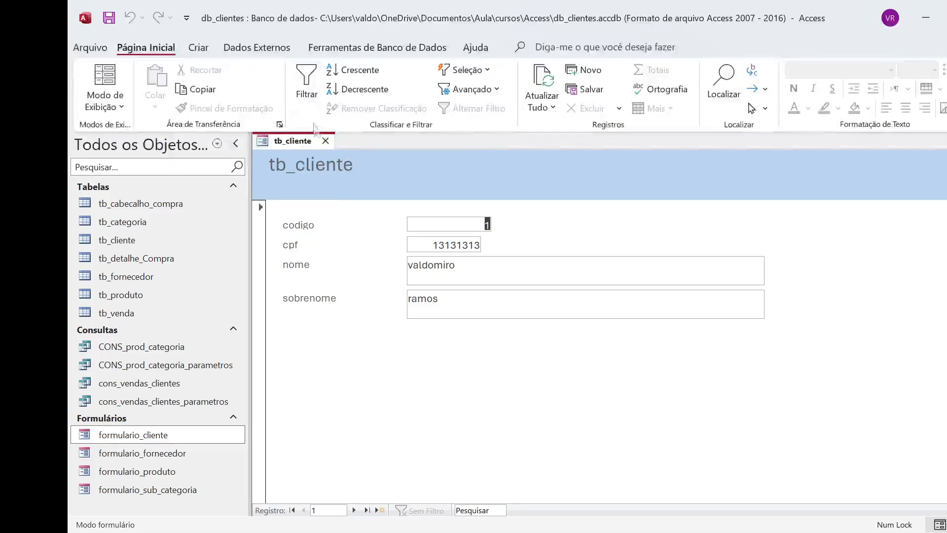
left_click(326, 141)
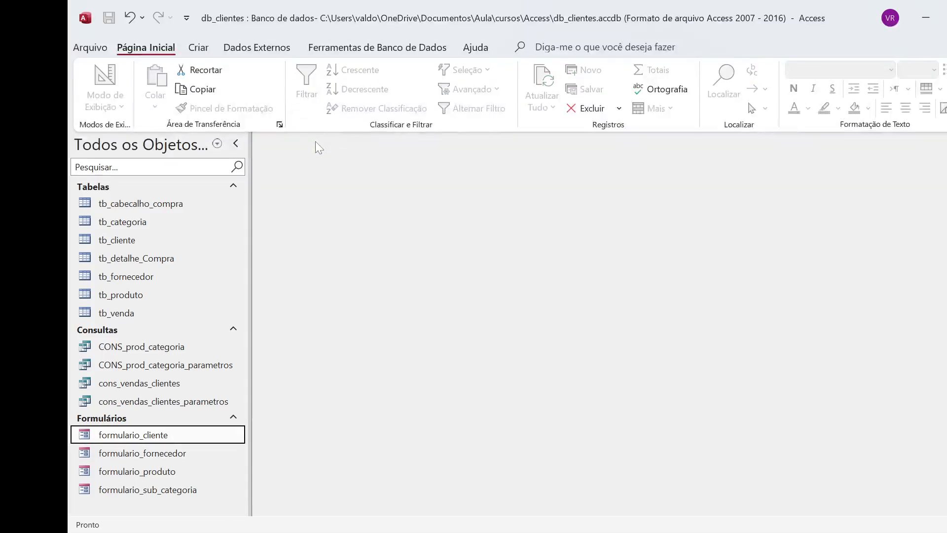
right_click(162, 434)
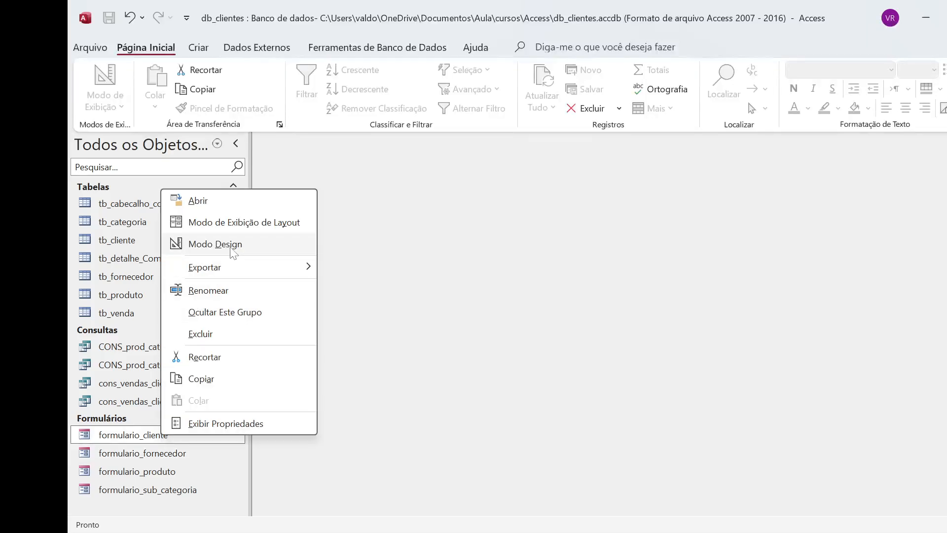
left_click(127, 435)
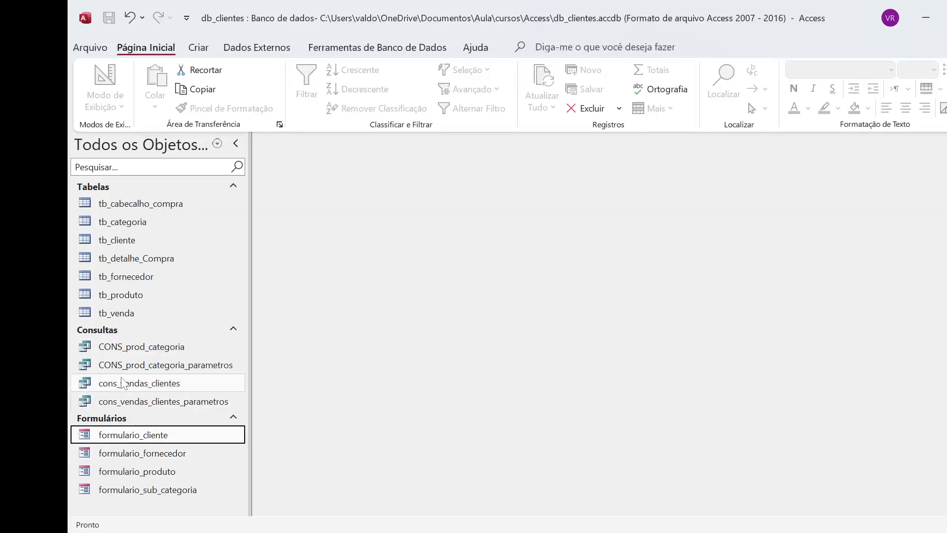
left_click(207, 49)
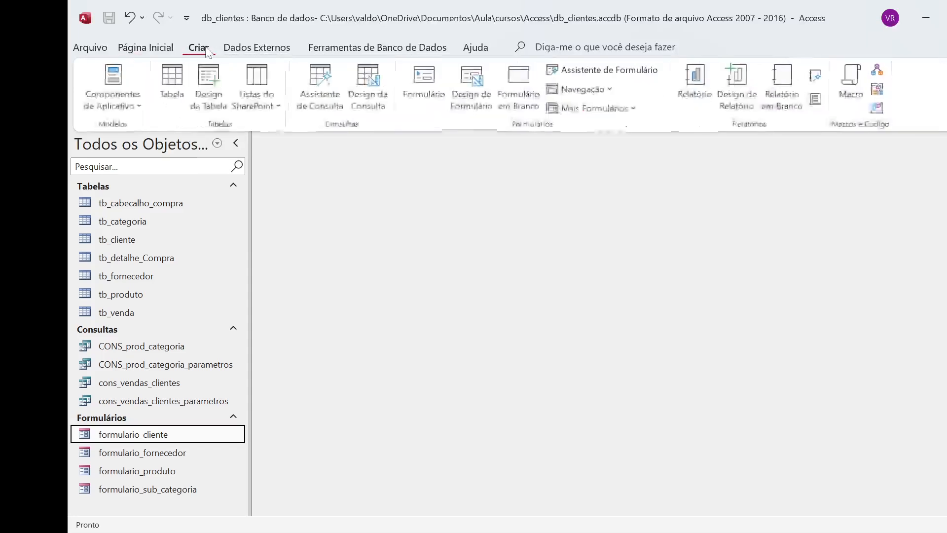
left_click(146, 47)
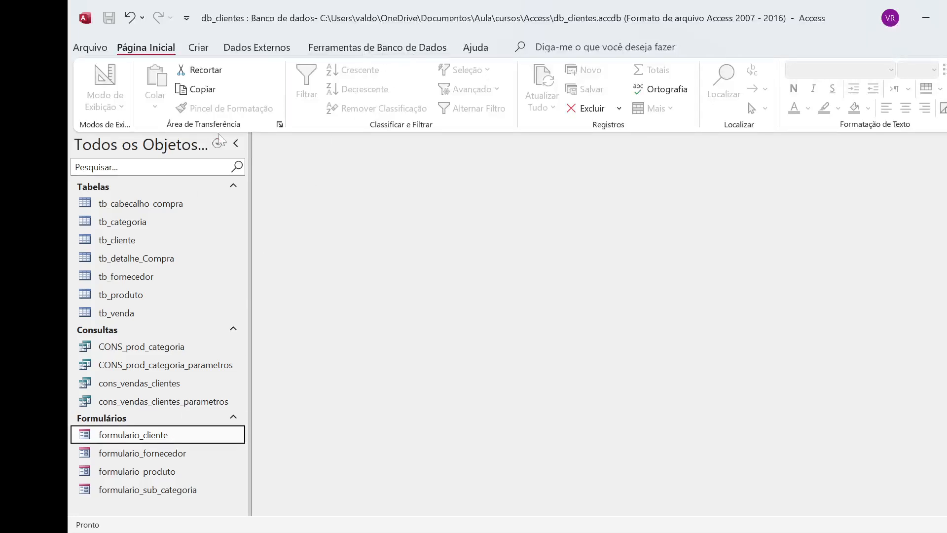
right_click(163, 437)
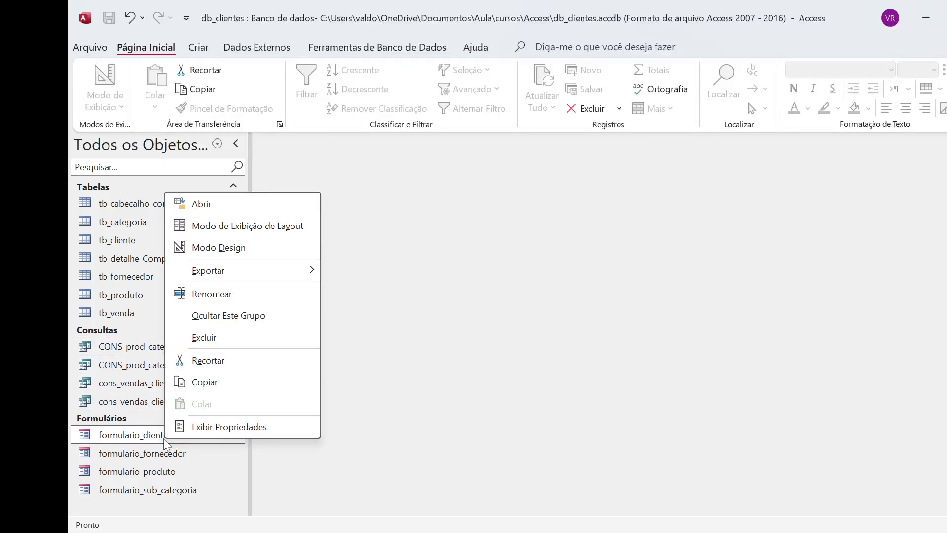
left_click(242, 249)
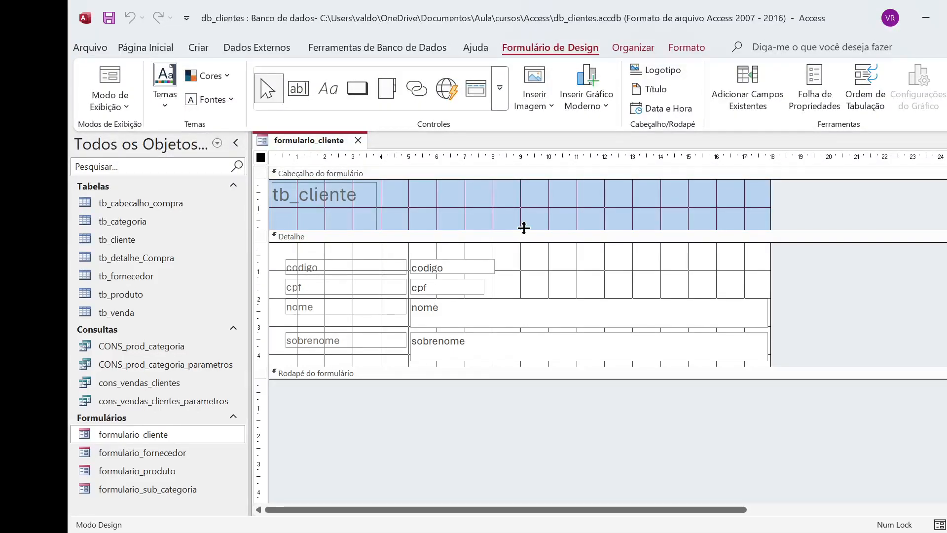
Step: Shorten the tb_cliente title label to about 1 cm high and reduce the form header to about 1.2 cm
left_click_drag(523, 228, 523, 206)
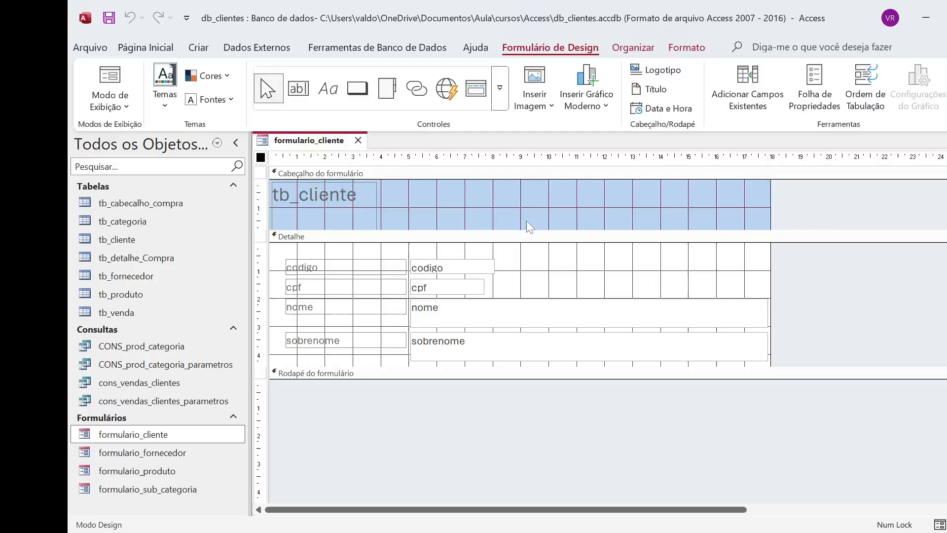
left_click(356, 213)
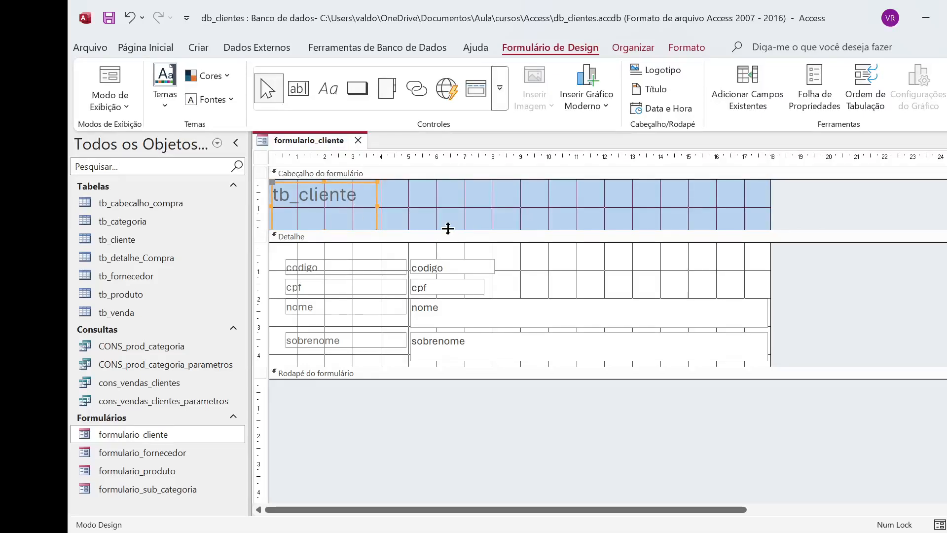
left_click_drag(447, 229, 444, 245)
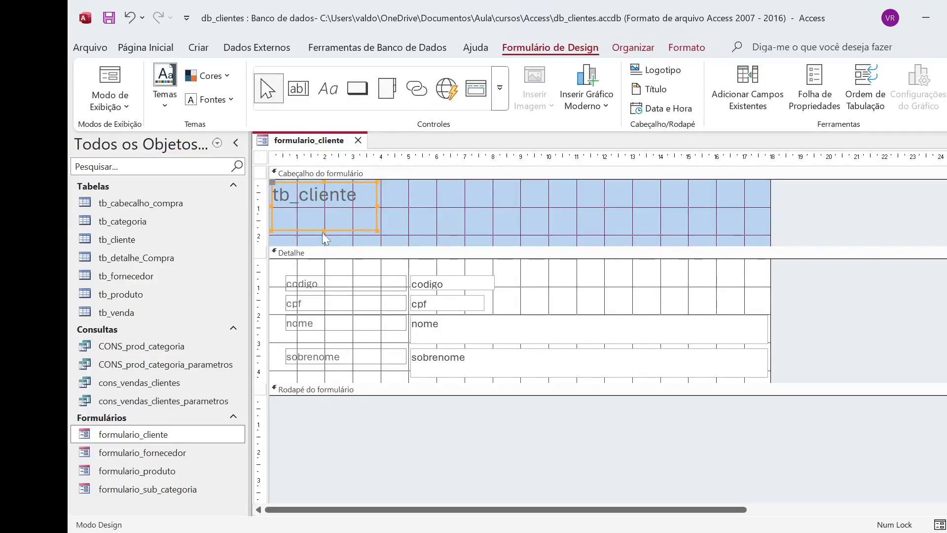
left_click_drag(324, 230, 327, 211)
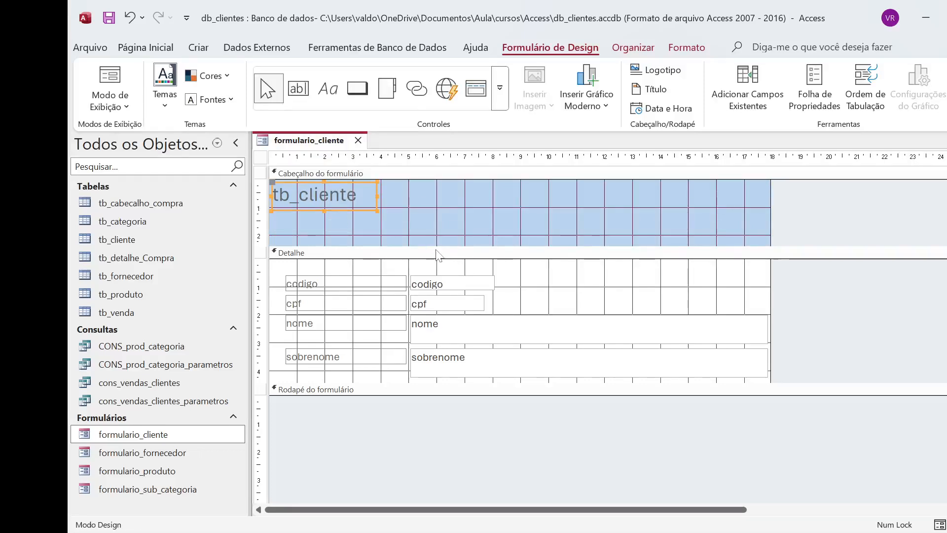
left_click_drag(431, 253, 429, 225)
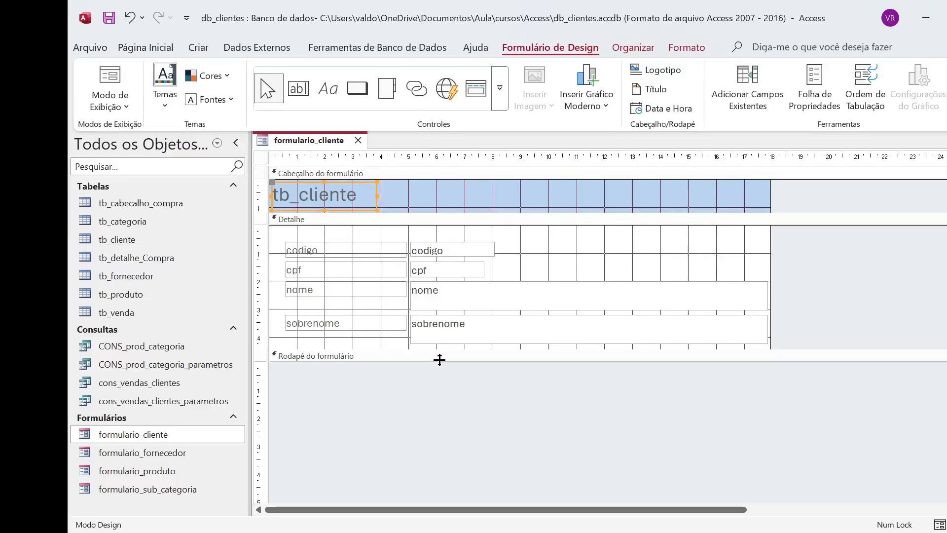
Step: Expand the form footer to about 3.3 cm high and collapse it again
left_click_drag(439, 359, 459, 453)
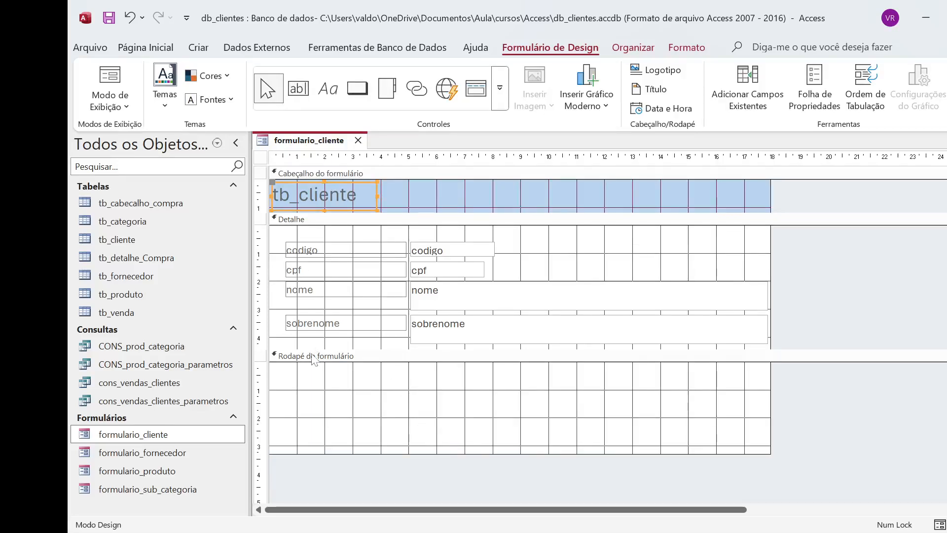
left_click(375, 397)
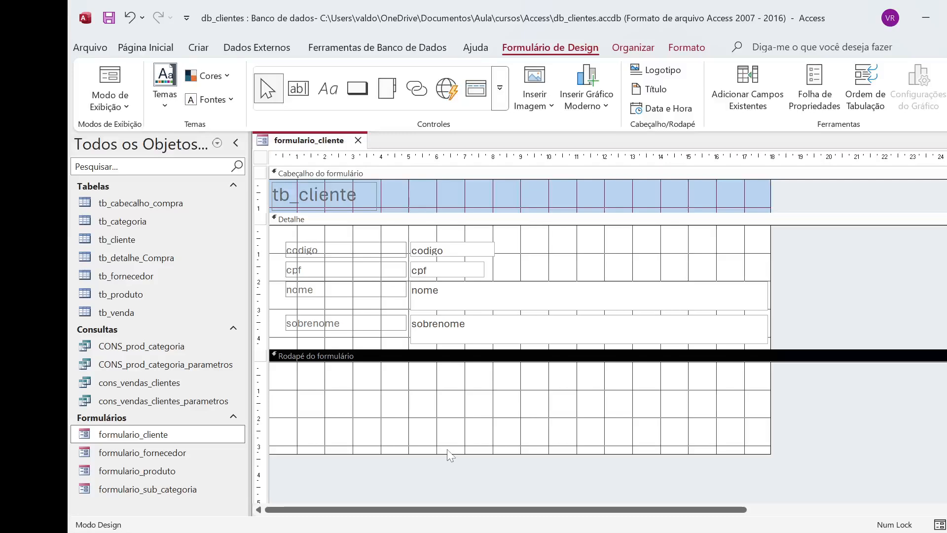
left_click_drag(451, 454, 472, 362)
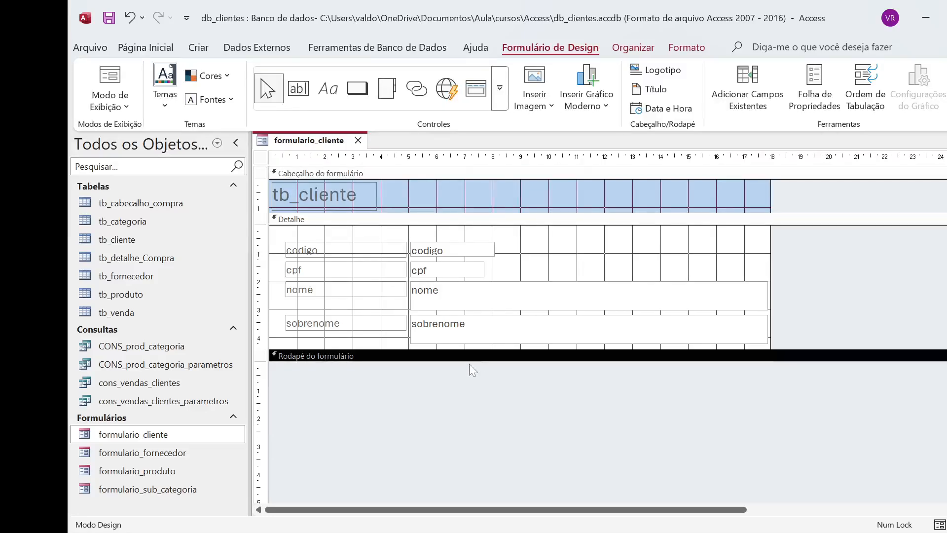
Step: Extend the Detalhe section to about 8 cm high, leaving free space below the sobrenome field
left_click(794, 233)
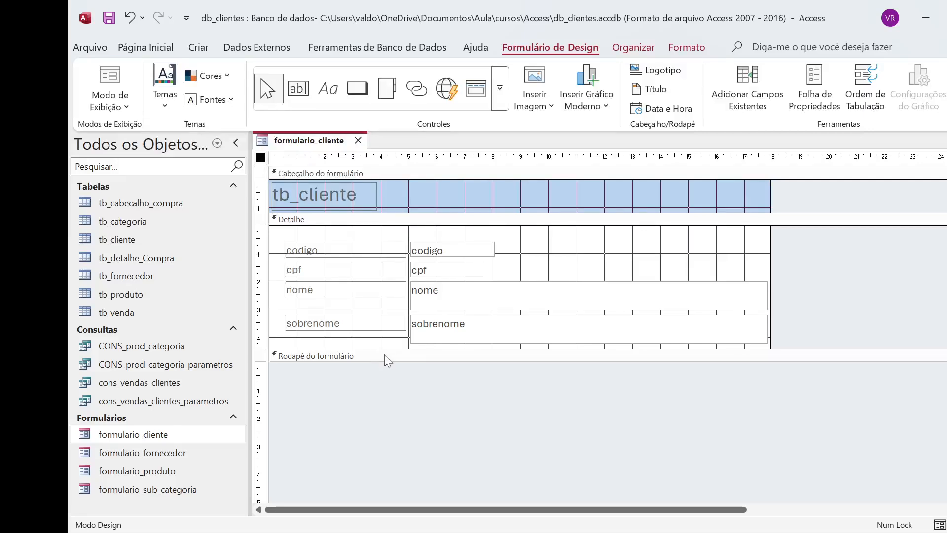
left_click_drag(382, 349, 394, 450)
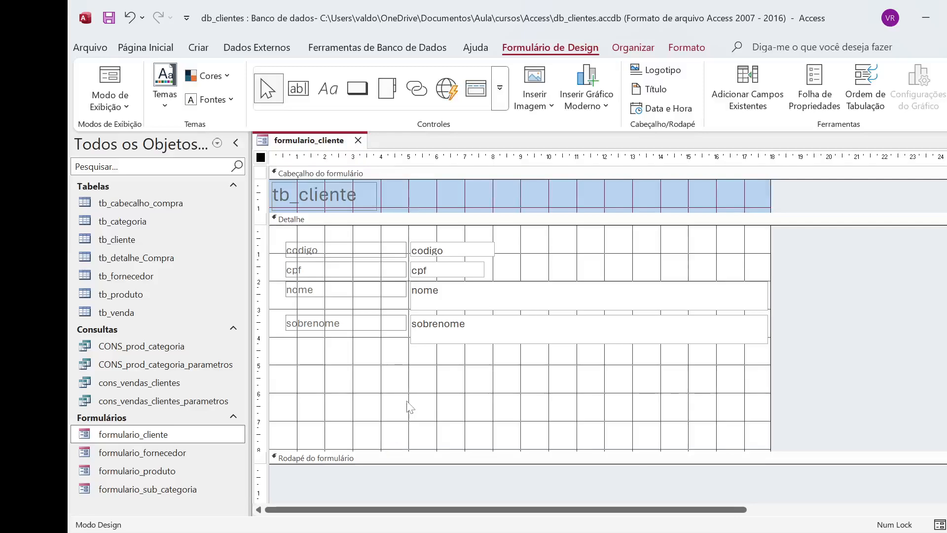
left_click(452, 381)
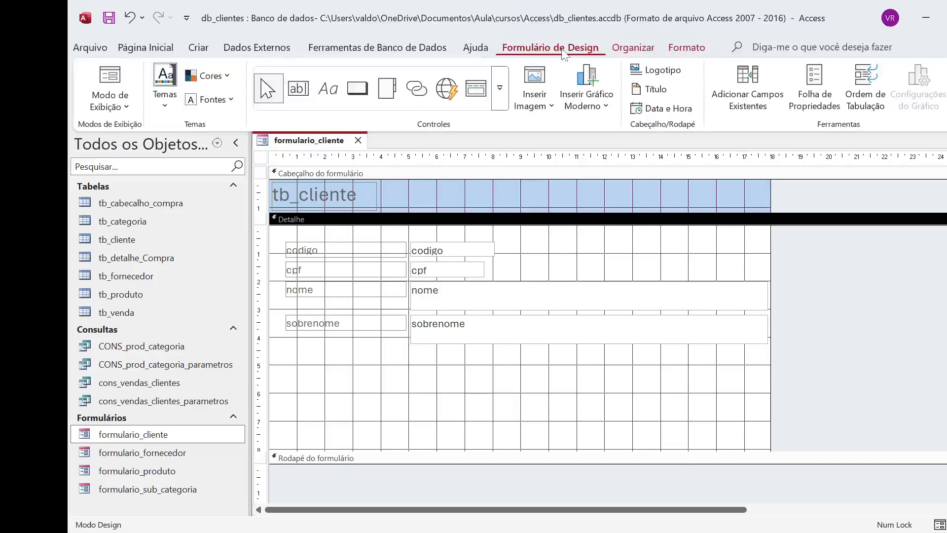
left_click(500, 91)
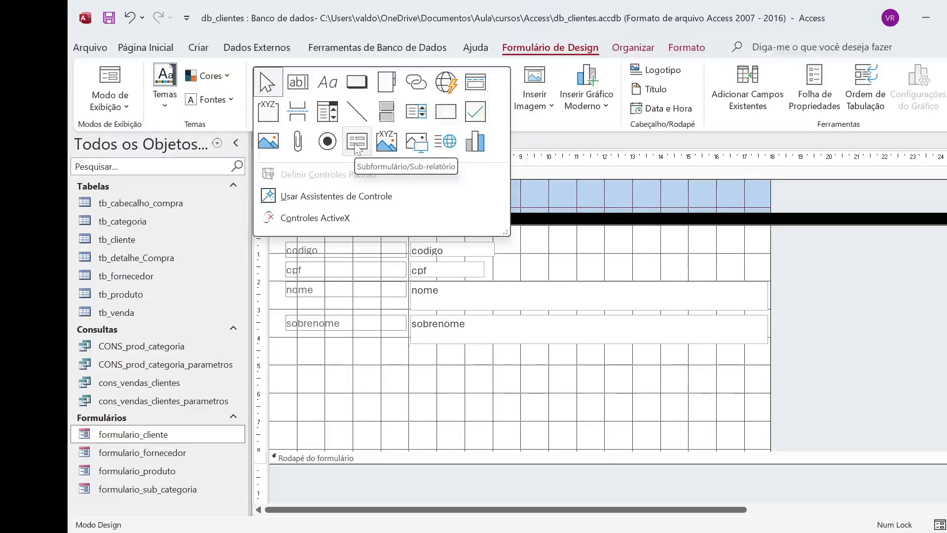
left_click(357, 143)
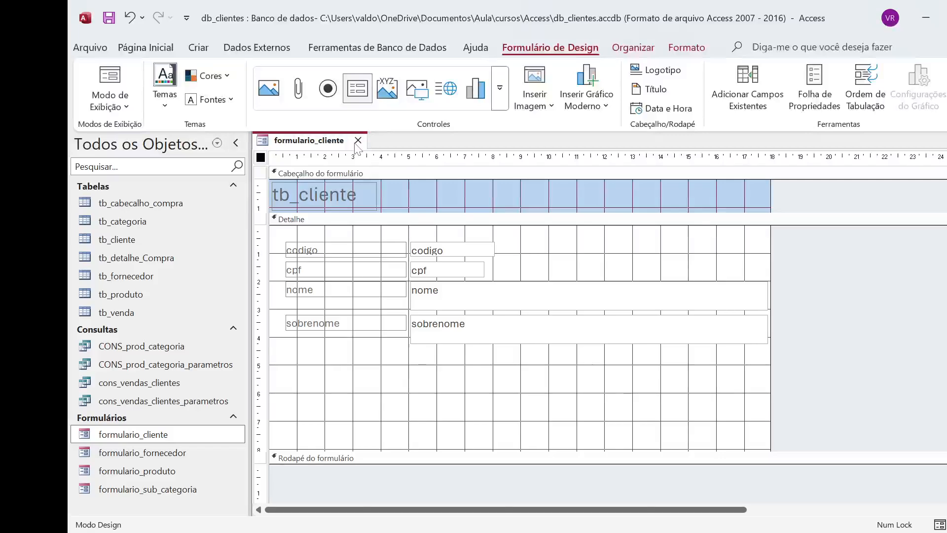
left_click(383, 375)
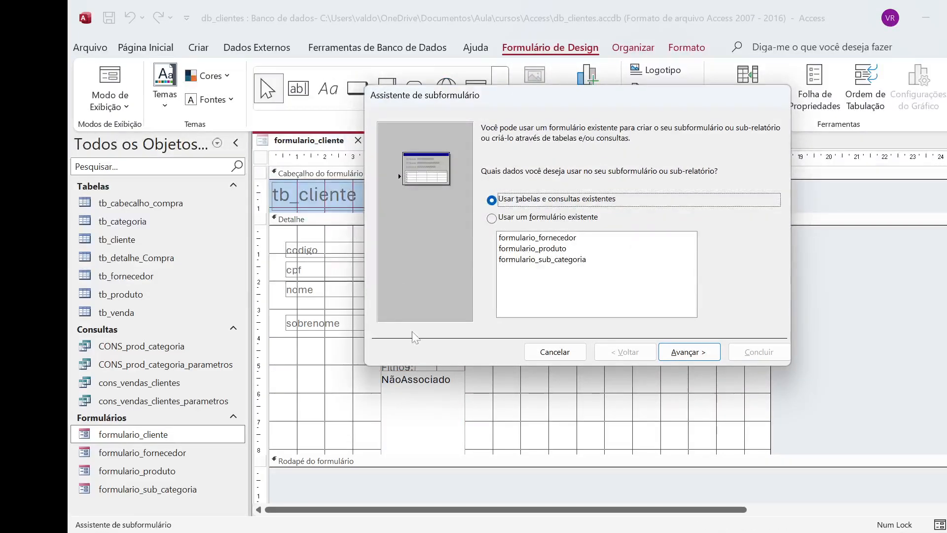
left_click(555, 352)
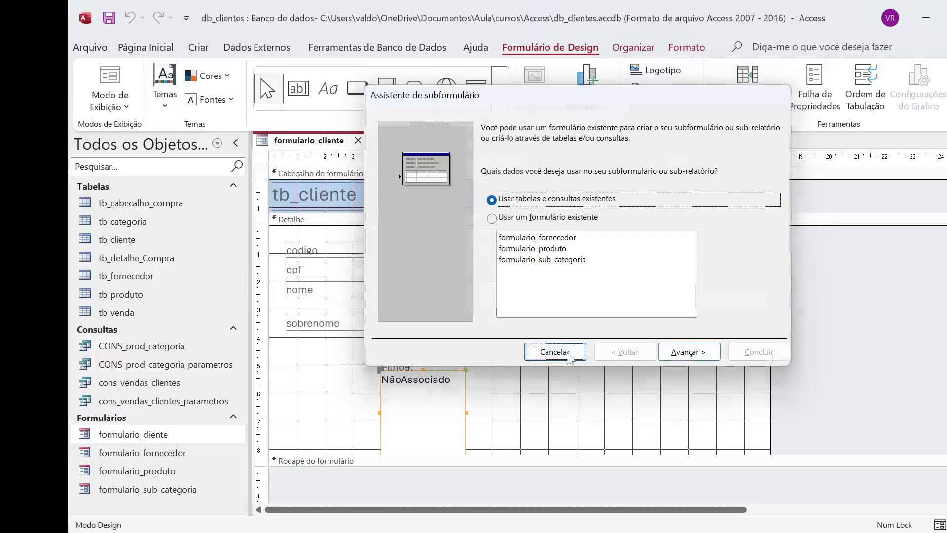
left_click(417, 411)
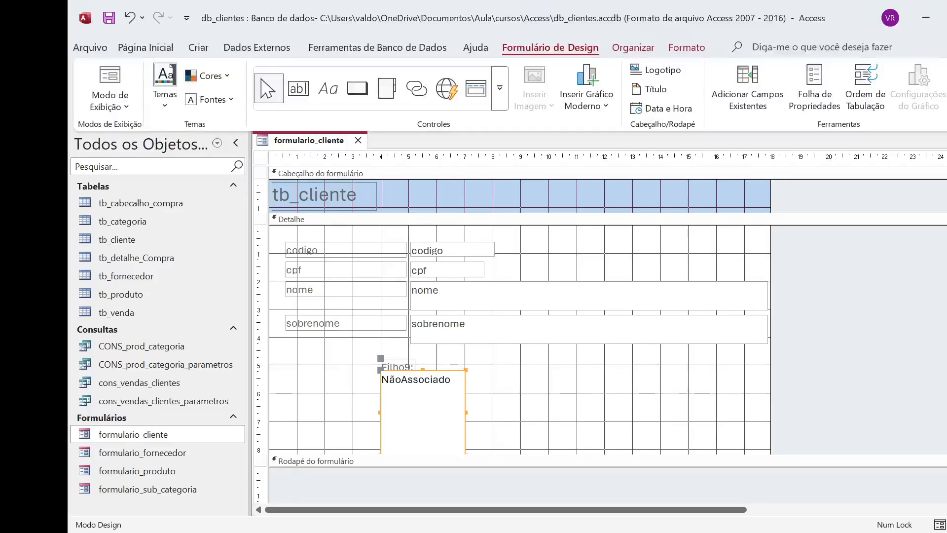
left_click(591, 392)
left_click(457, 390)
left_click(546, 410)
left_click(442, 390)
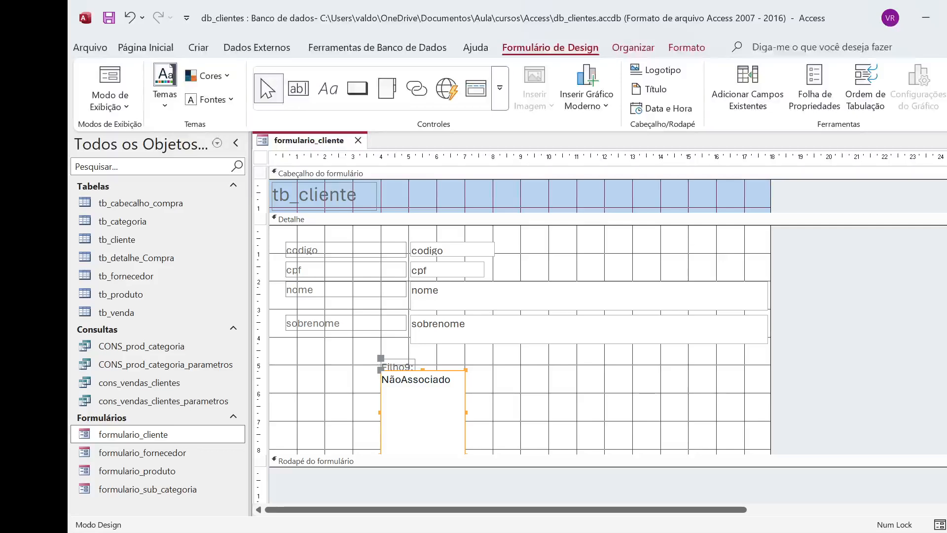
key("Delete")
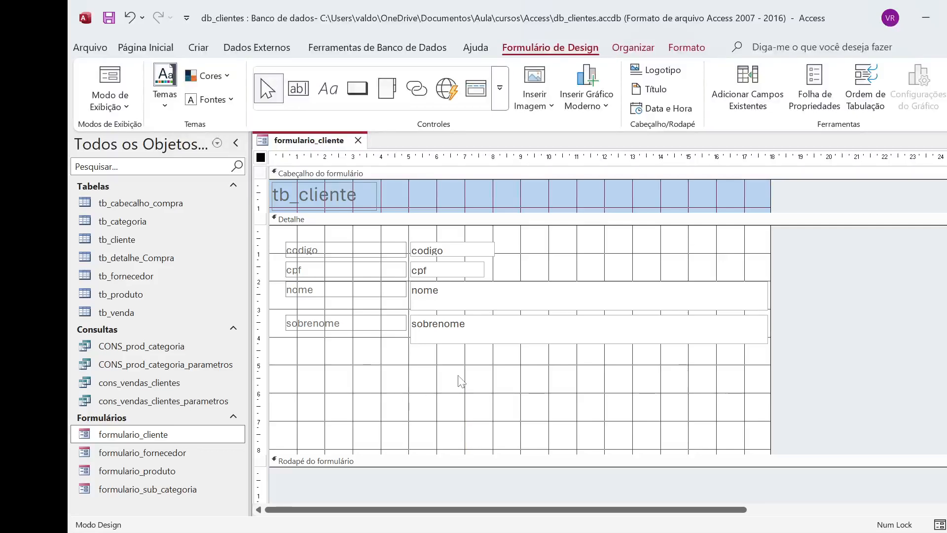
left_click(496, 92)
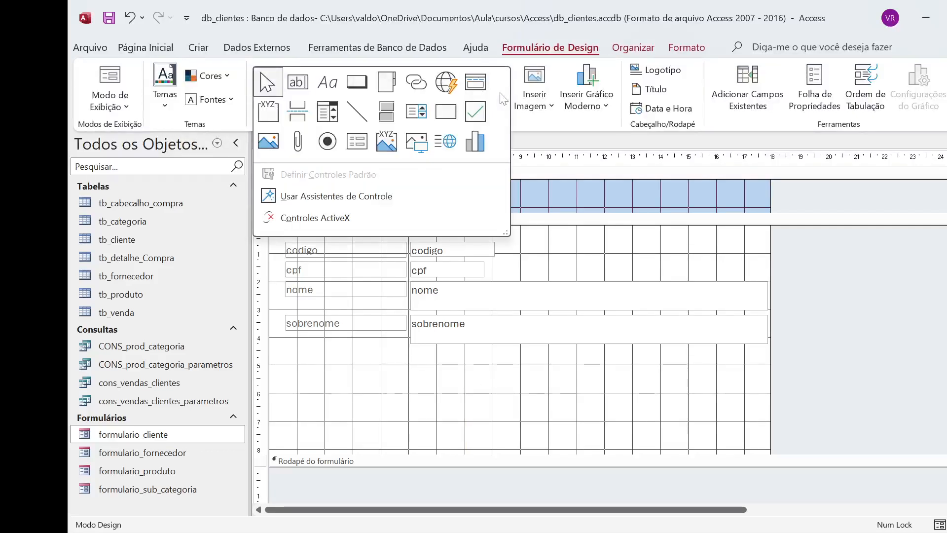
left_click(361, 144)
left_click(358, 140)
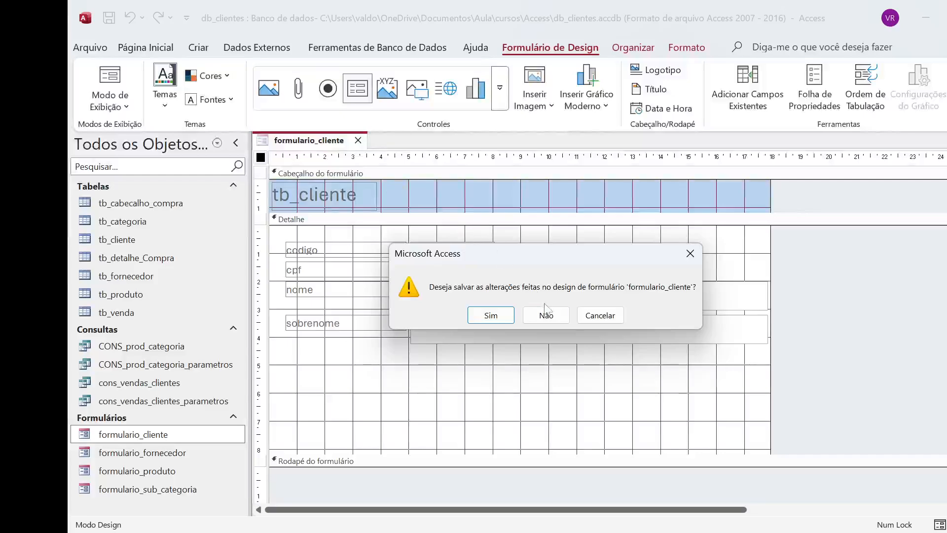
left_click(600, 322)
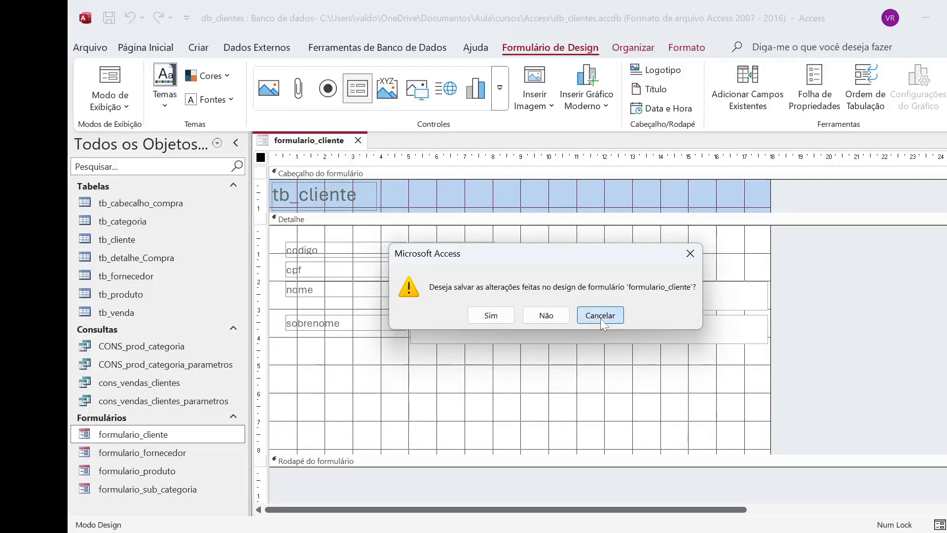
left_click(538, 371)
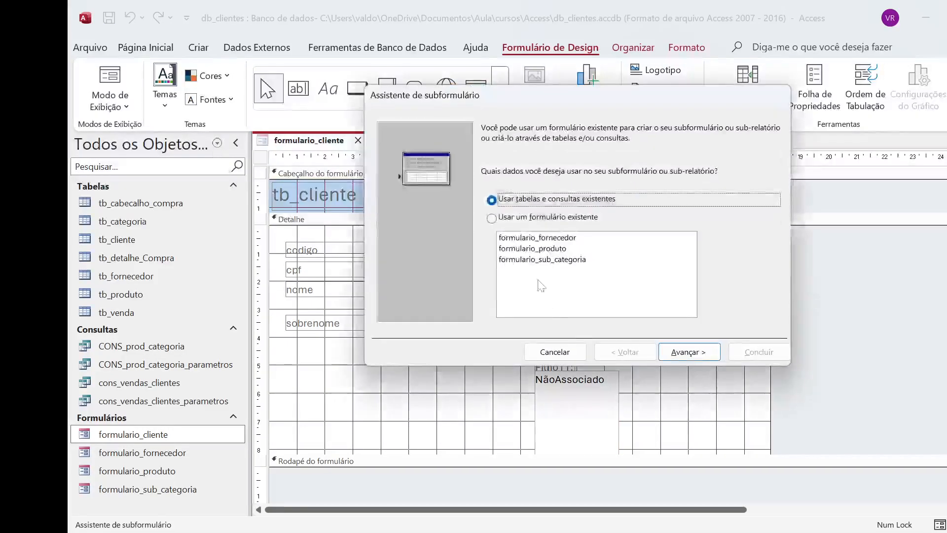
left_click(554, 352)
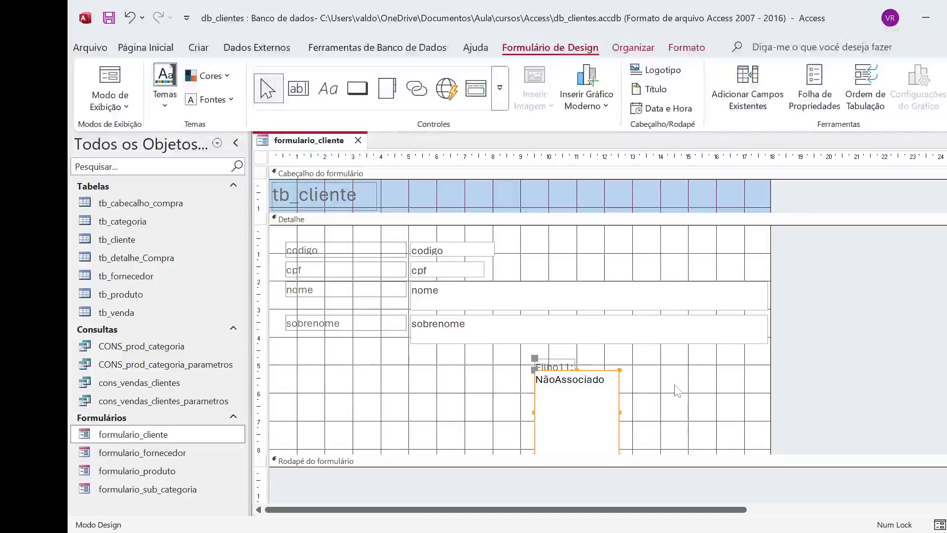
left_click(610, 383)
key("Delete")
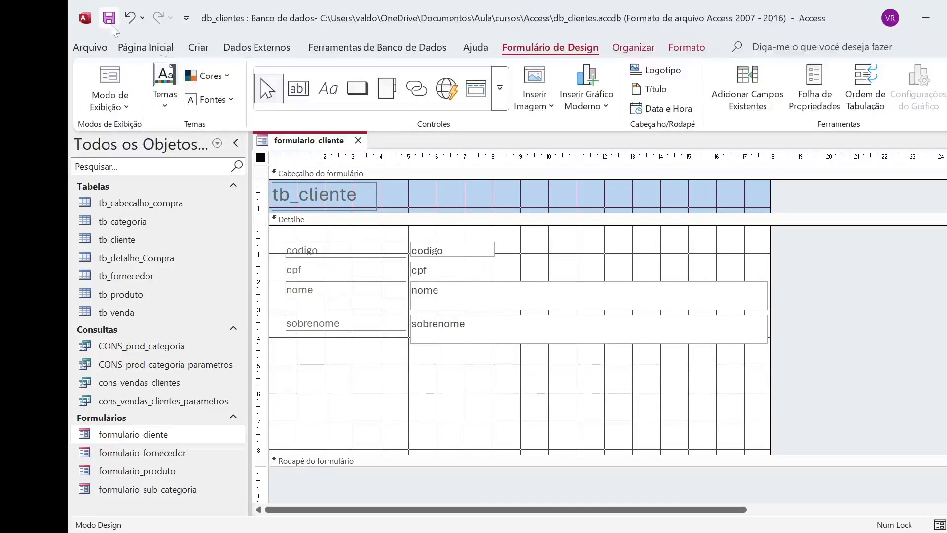
Step: Insert a subform control below the sobrenome field and base it on existing tables and queries
left_click(499, 94)
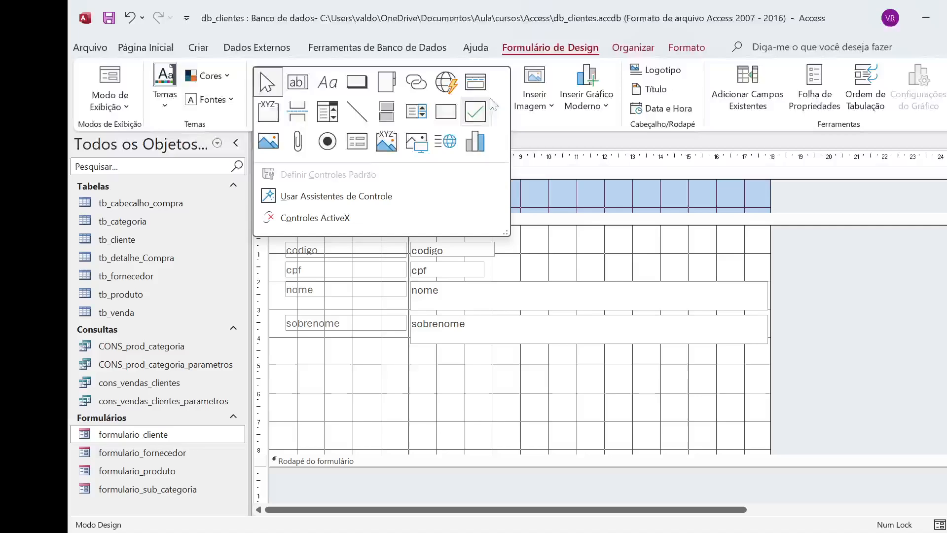
left_click(356, 147)
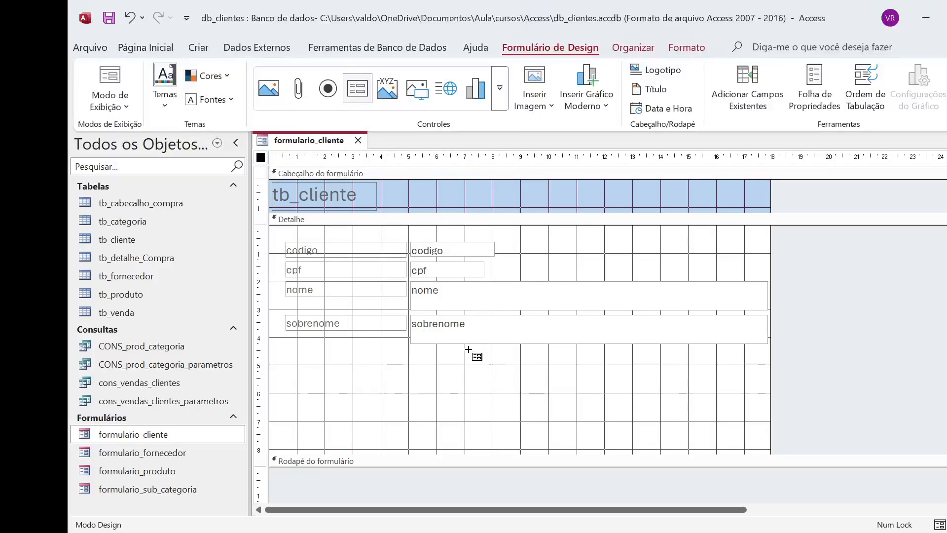
left_click(391, 374)
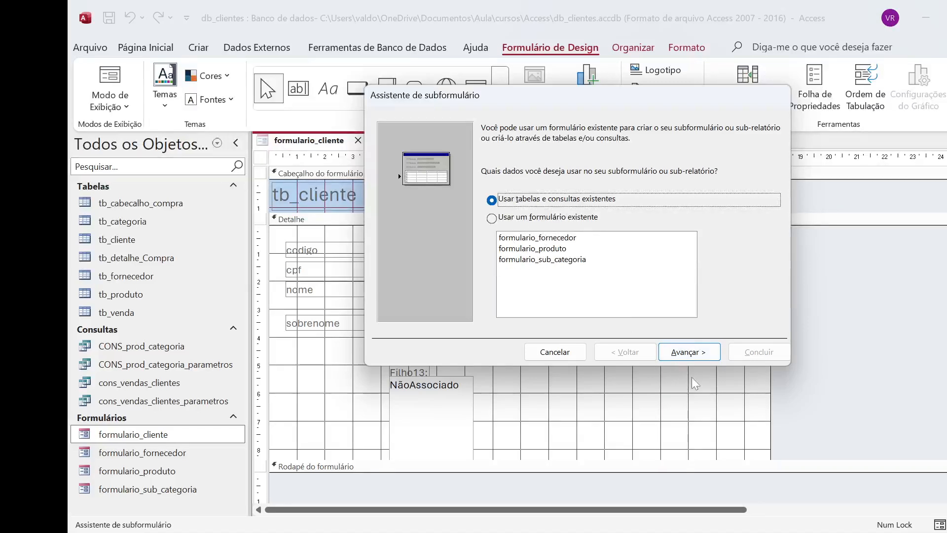
left_click(701, 353)
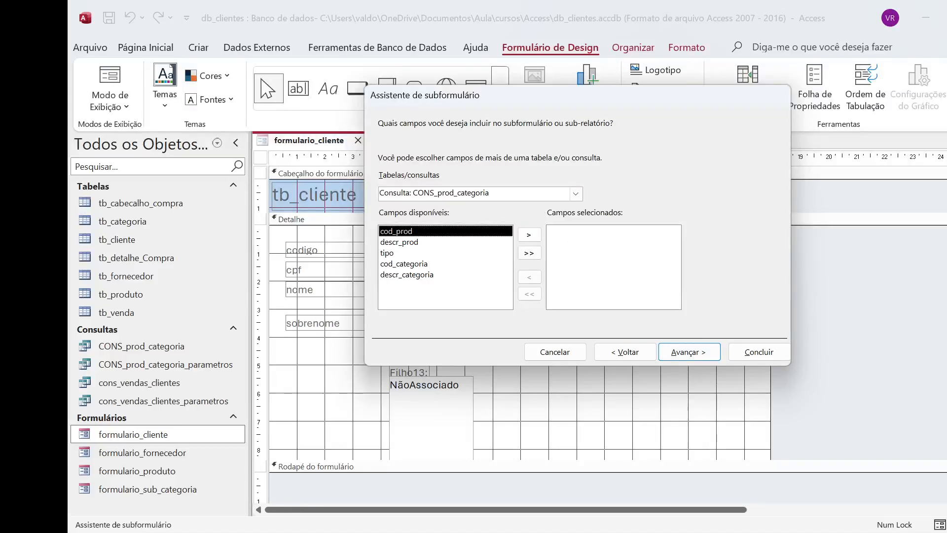
Step: Choose Tabela: tb_venda as the subform's source and include all of its fields
left_click(575, 193)
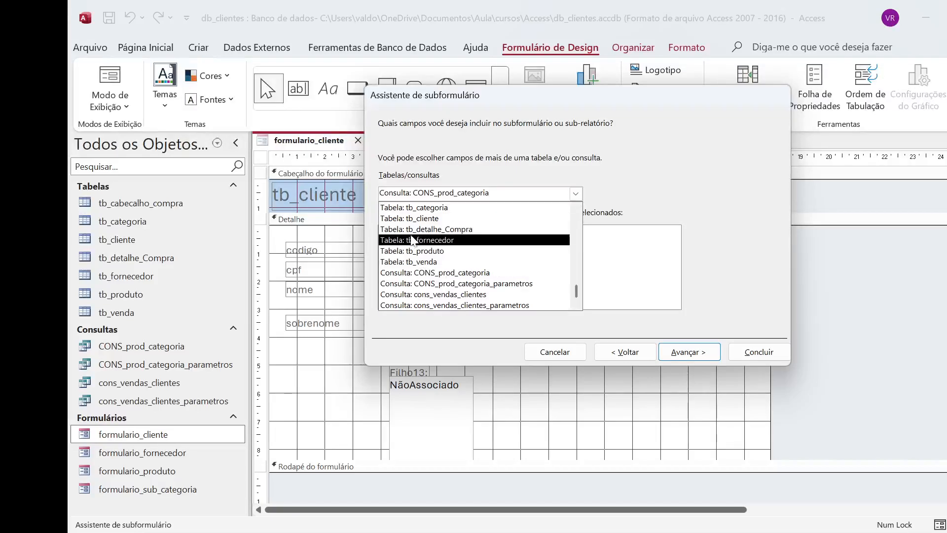
left_click(425, 261)
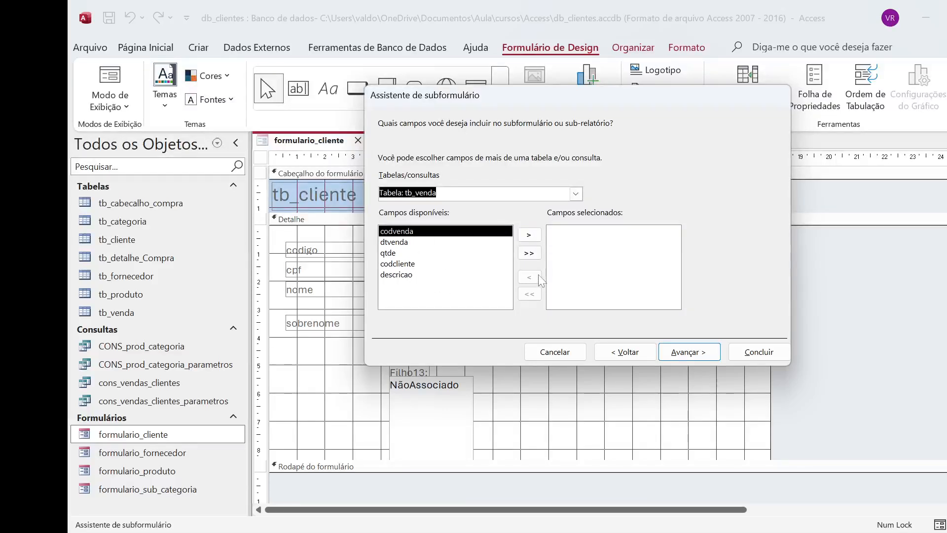
left_click(536, 253)
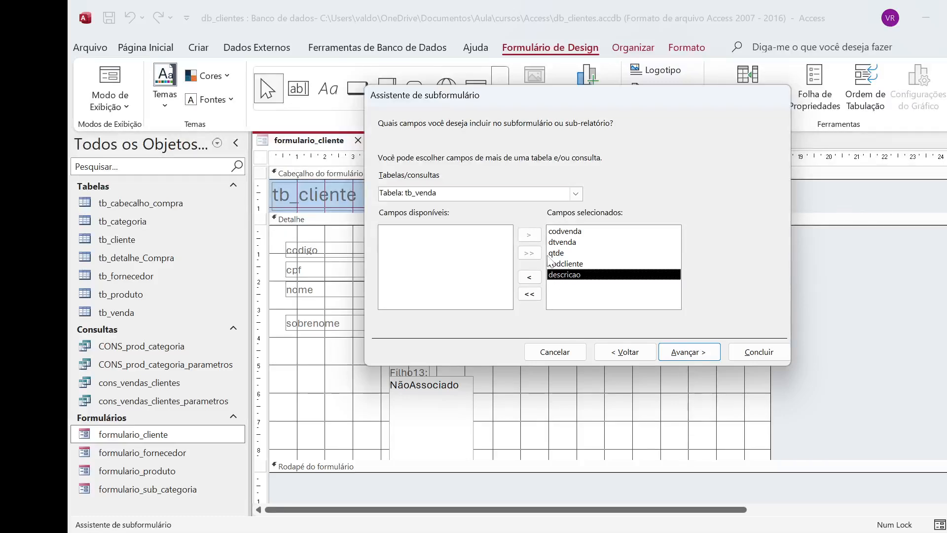
left_click(530, 296)
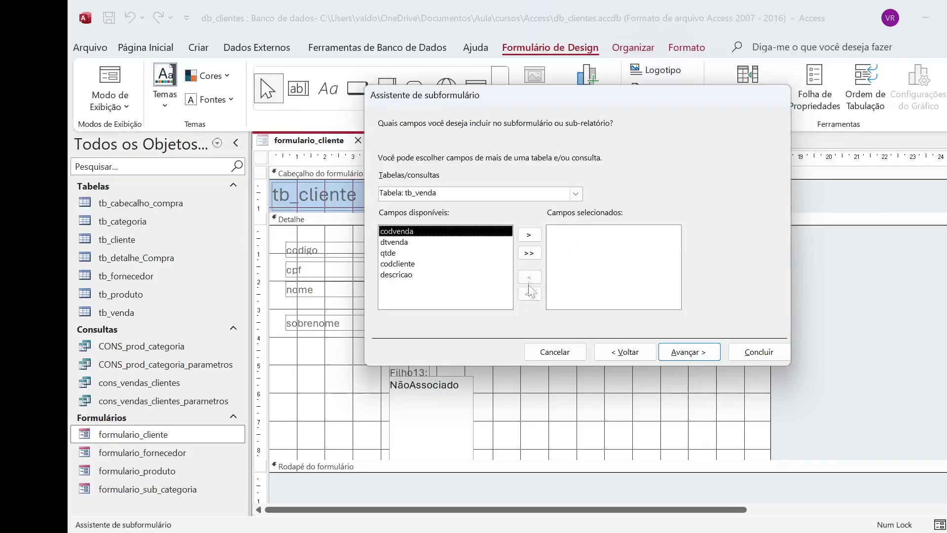
left_click(529, 253)
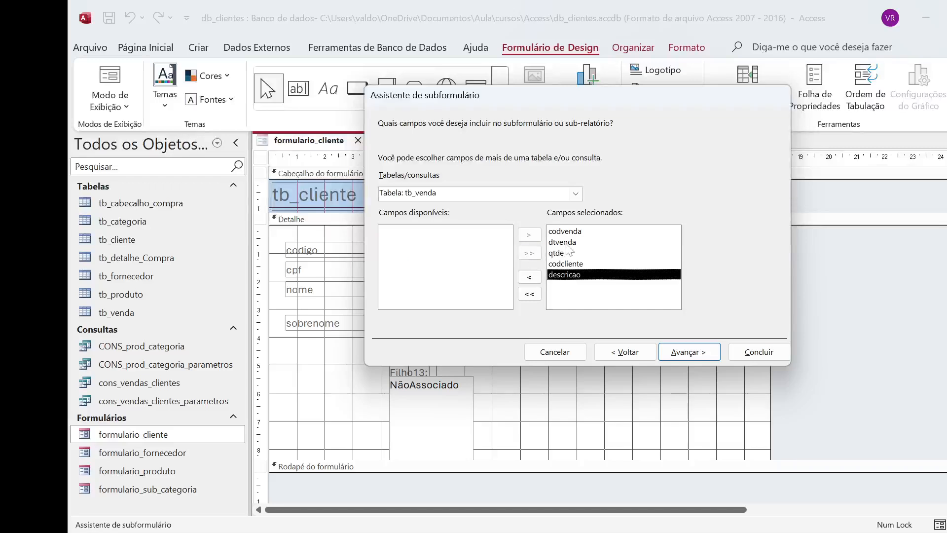
left_click(677, 353)
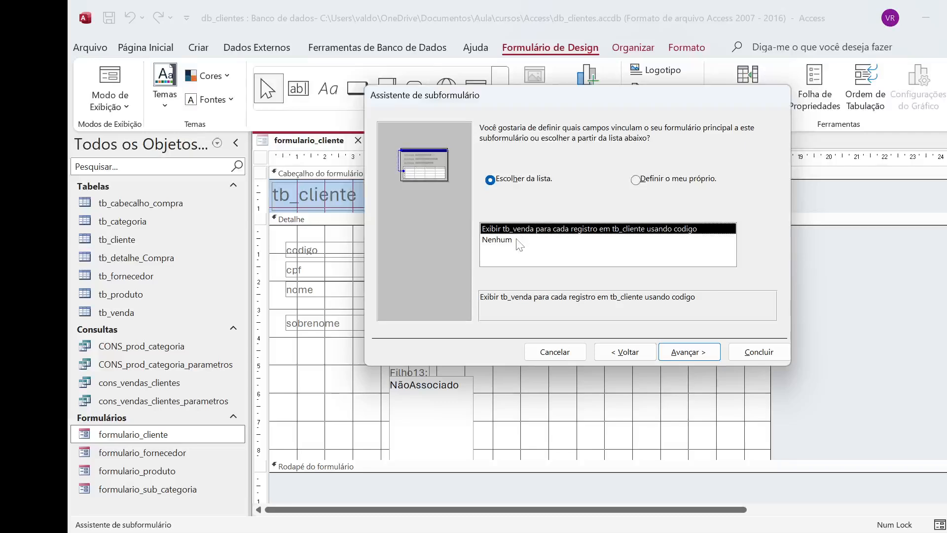
Step: Define a custom link from codigo to the subform's codcliente and finish the wizard with the name tb_venda subformulário
left_click(638, 179)
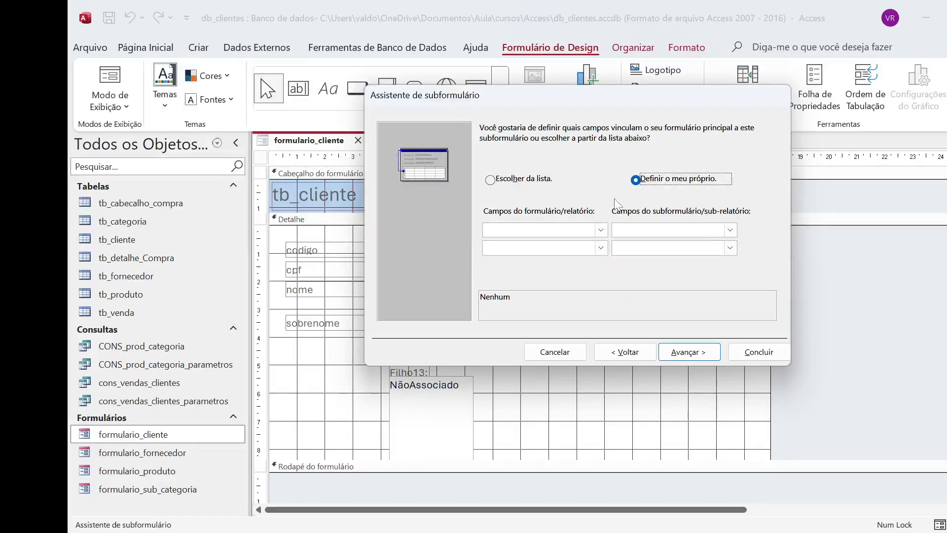
left_click(601, 230)
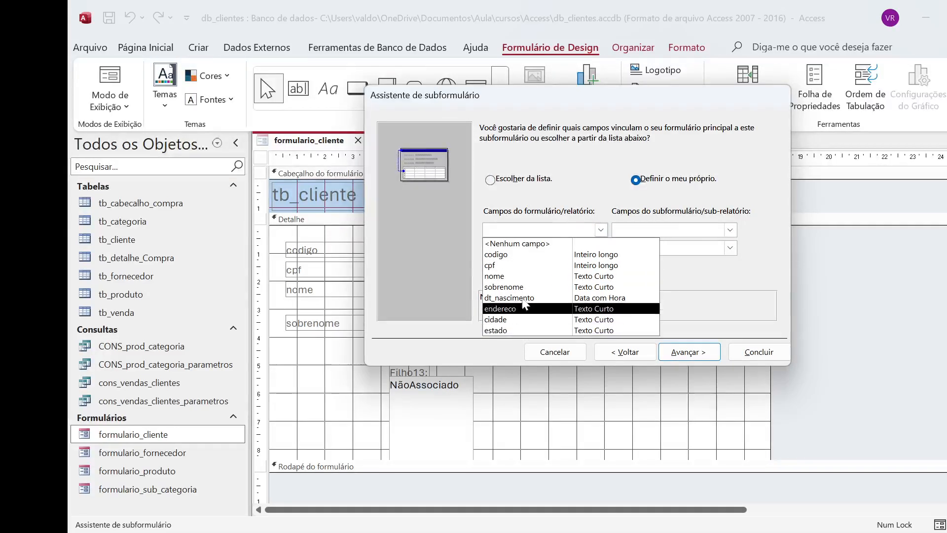
left_click(518, 255)
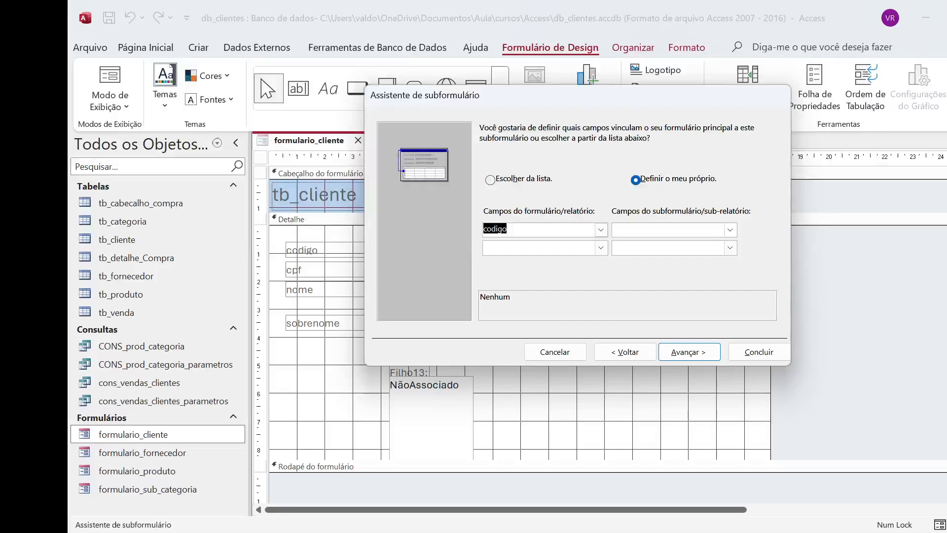
left_click(730, 230)
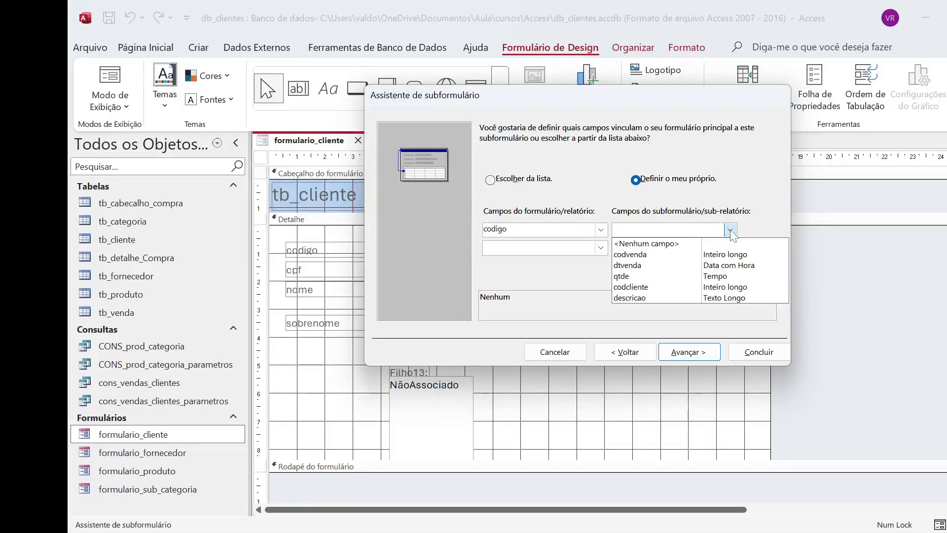
left_click(647, 288)
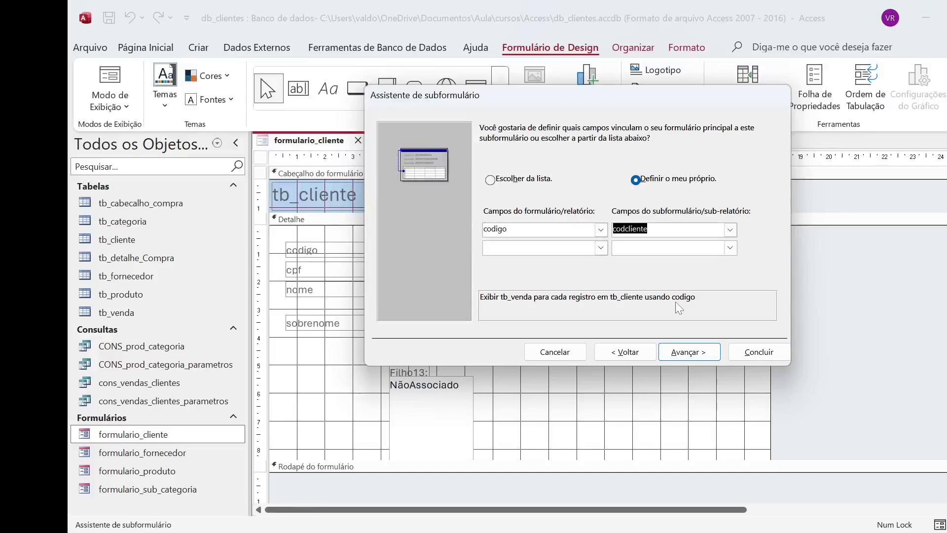
left_click(684, 353)
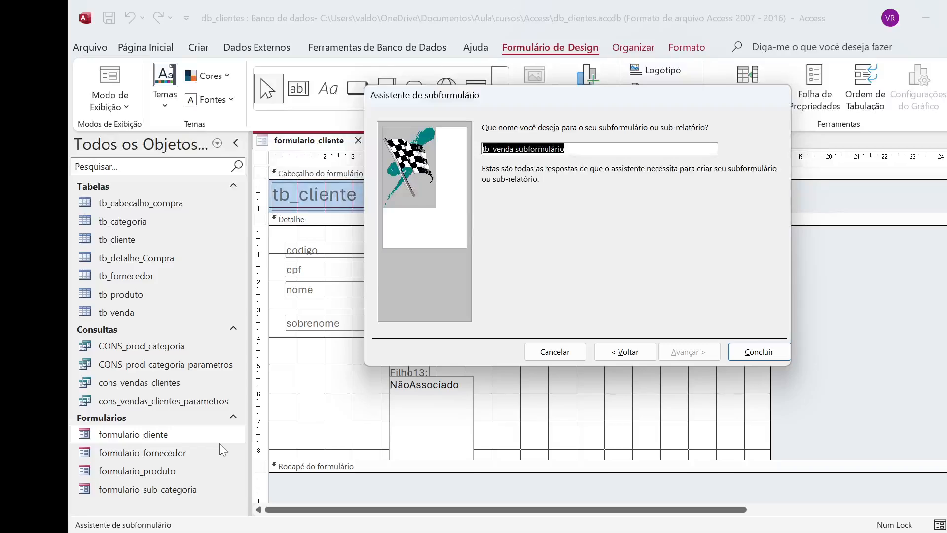
left_click(779, 348)
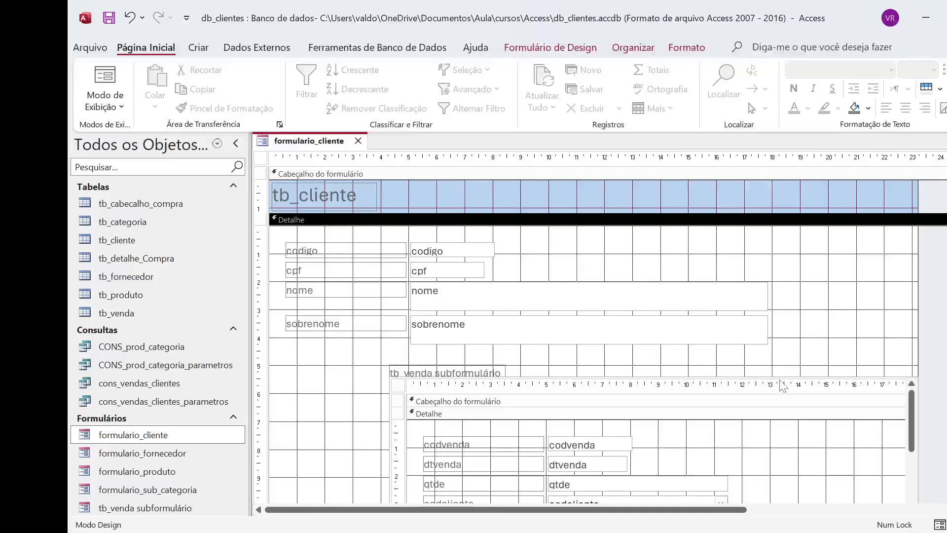
Step: Move the tb_venda subform directly below the sobrenome field, with its edge at about 1 cm on the horizontal ruler
left_click_drag(777, 378, 682, 347)
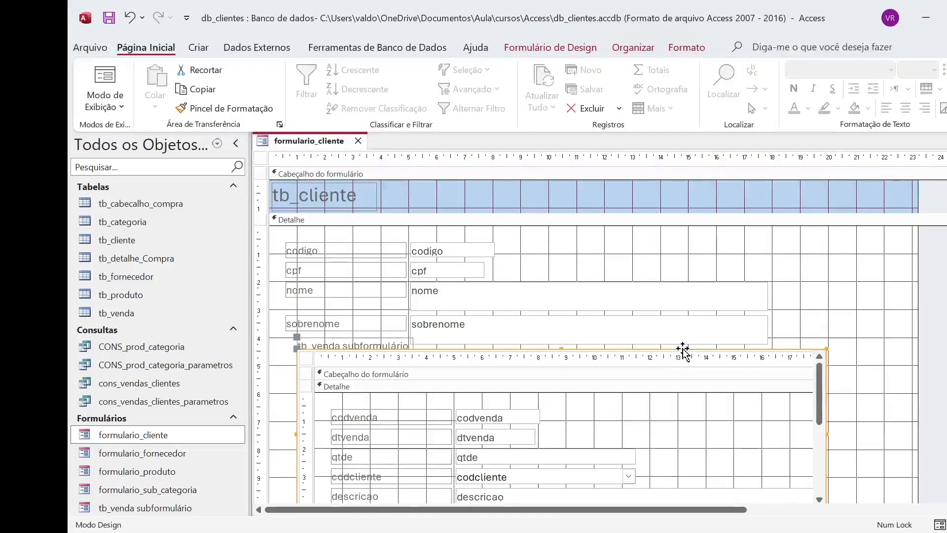
scroll(927, 410, "down", 3)
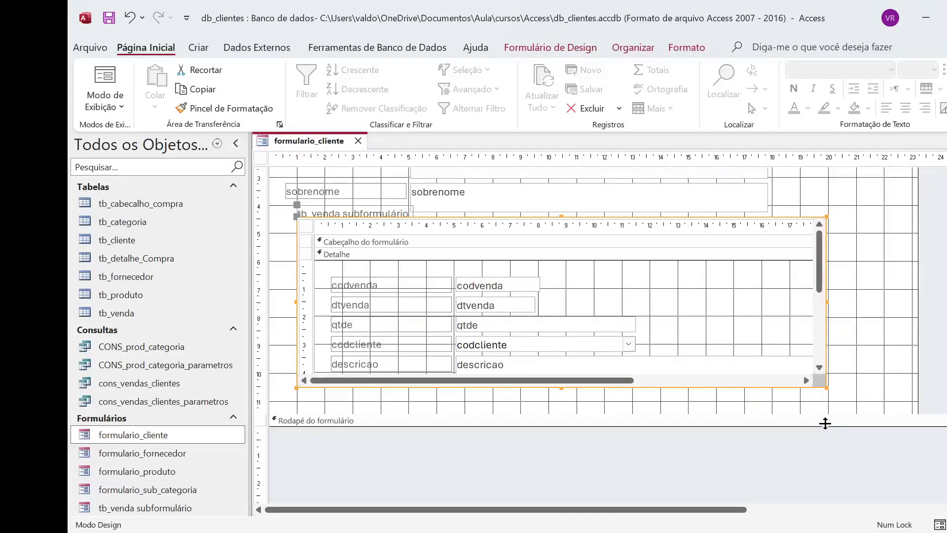
left_click_drag(824, 423, 819, 415)
scroll(908, 294, "up", 1)
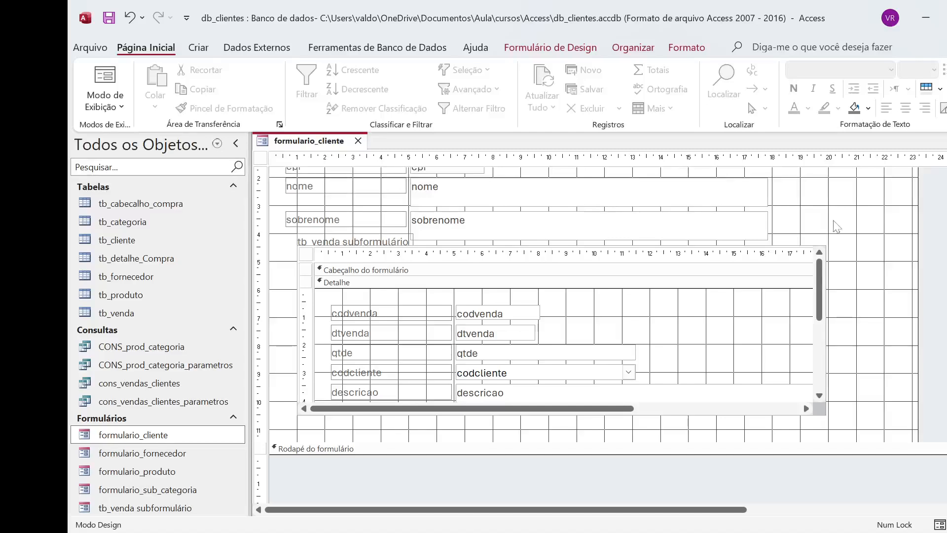
Step: Set the subform's Objeto de Origem property to Tabela.tb_venda and close its property sheet
left_click(784, 247)
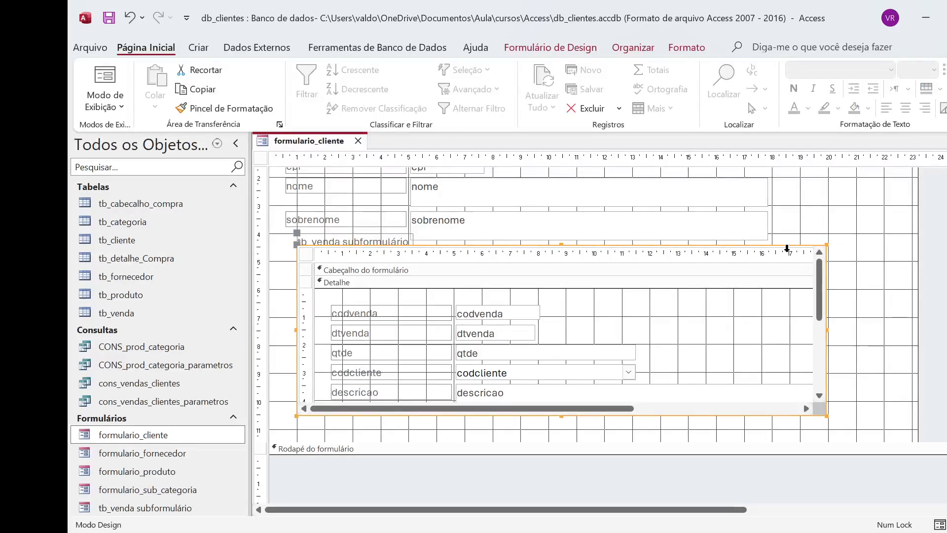
right_click(784, 248)
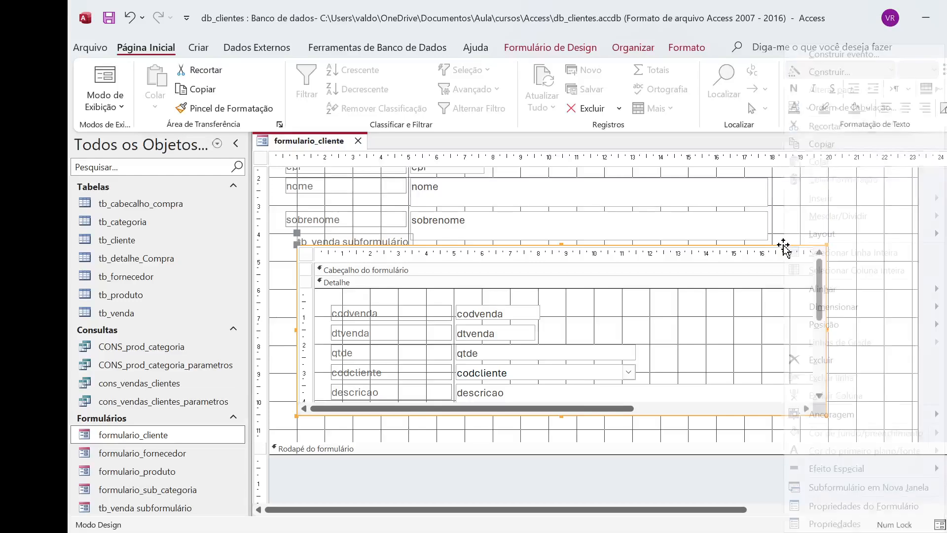
left_click(848, 524)
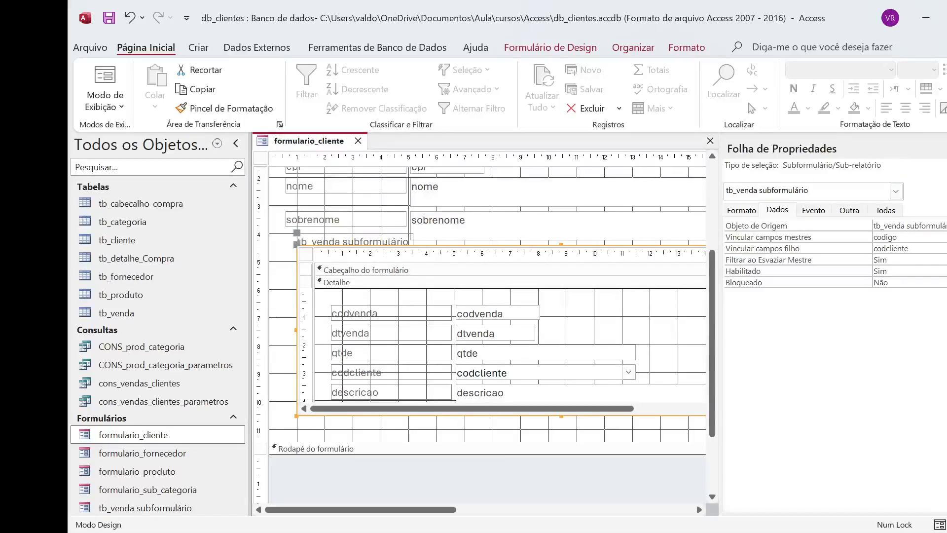
left_click(941, 226)
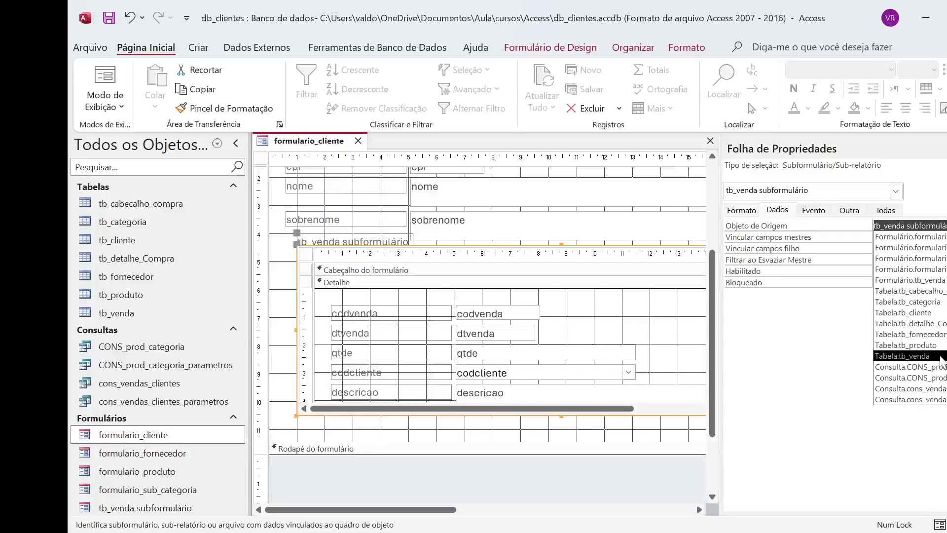
left_click(907, 356)
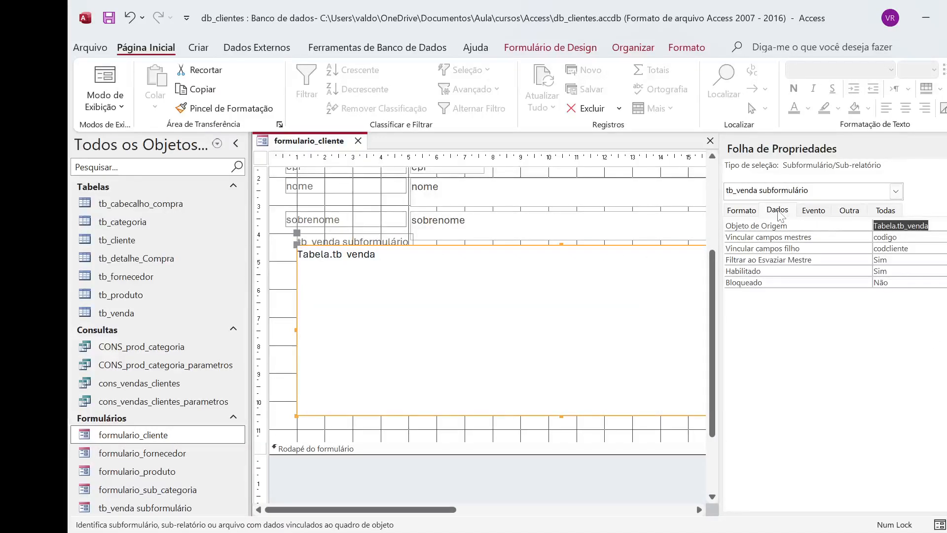
left_click(946, 149)
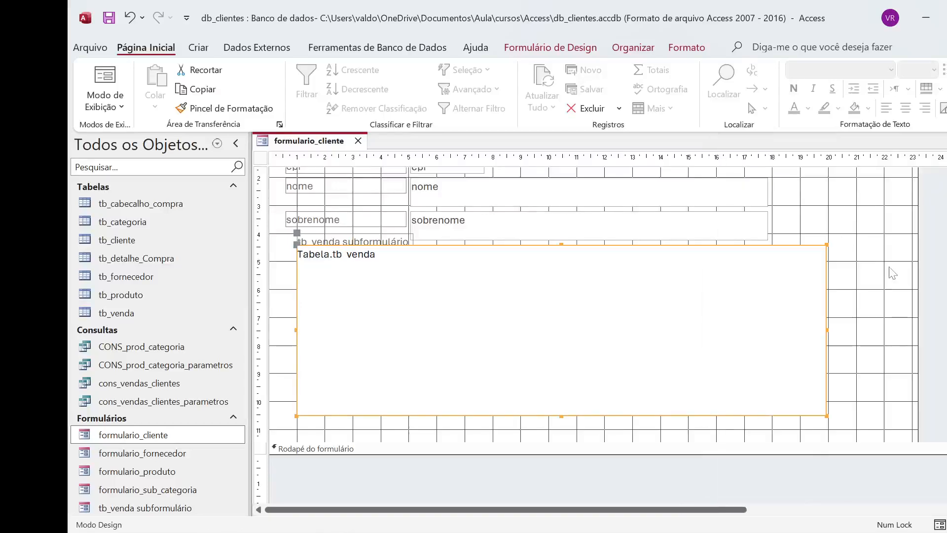
Step: Reopen the subform's data properties and select Tabela.tb_venda again as the Objeto de Origem
left_click(853, 254)
left_click(297, 245)
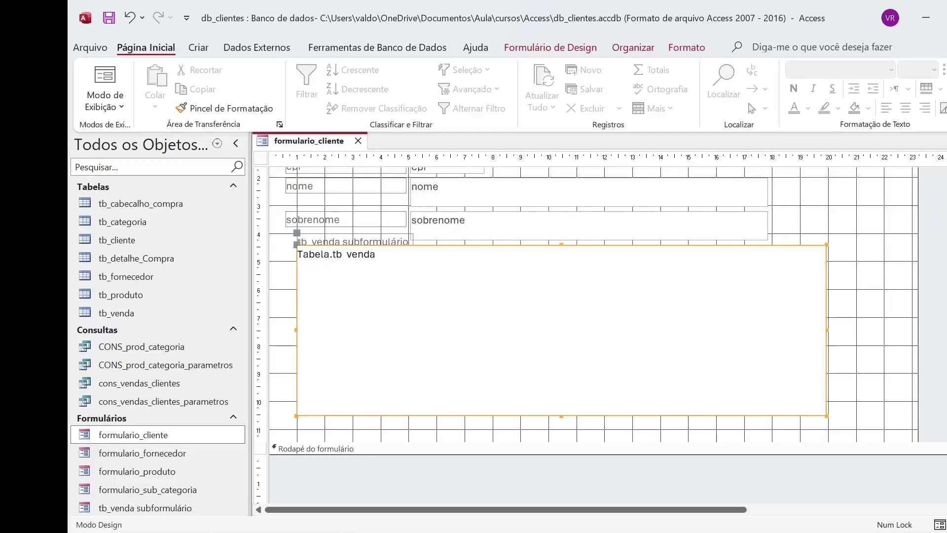
right_click(795, 247)
left_click(847, 523)
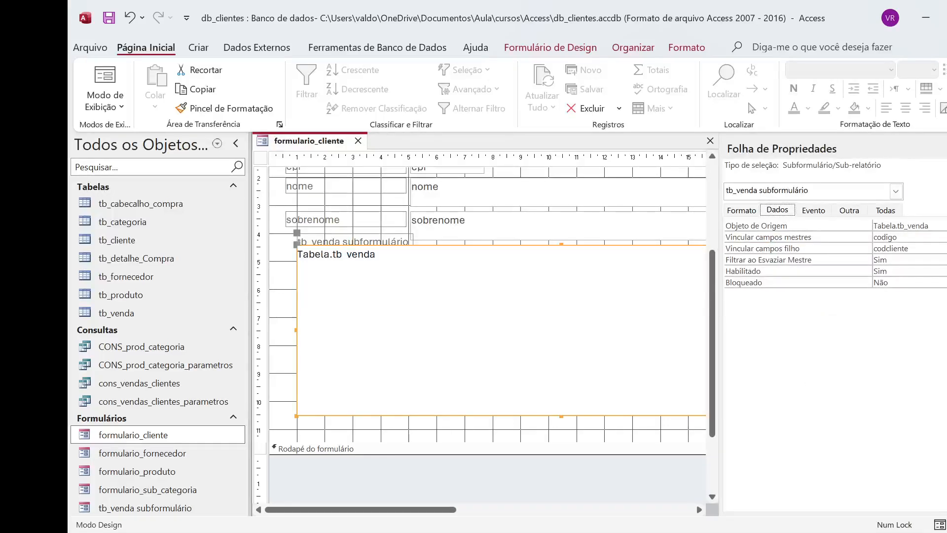
left_click(945, 226)
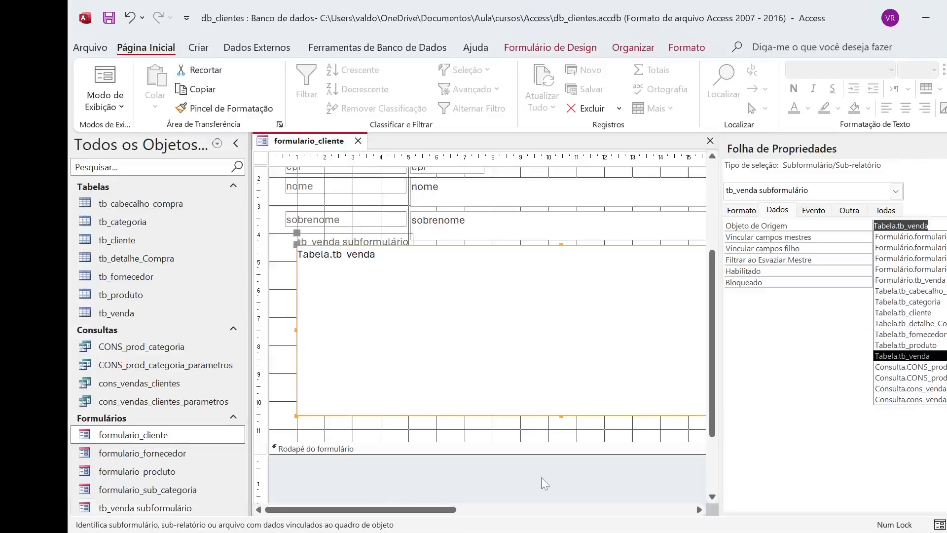
left_click(935, 356)
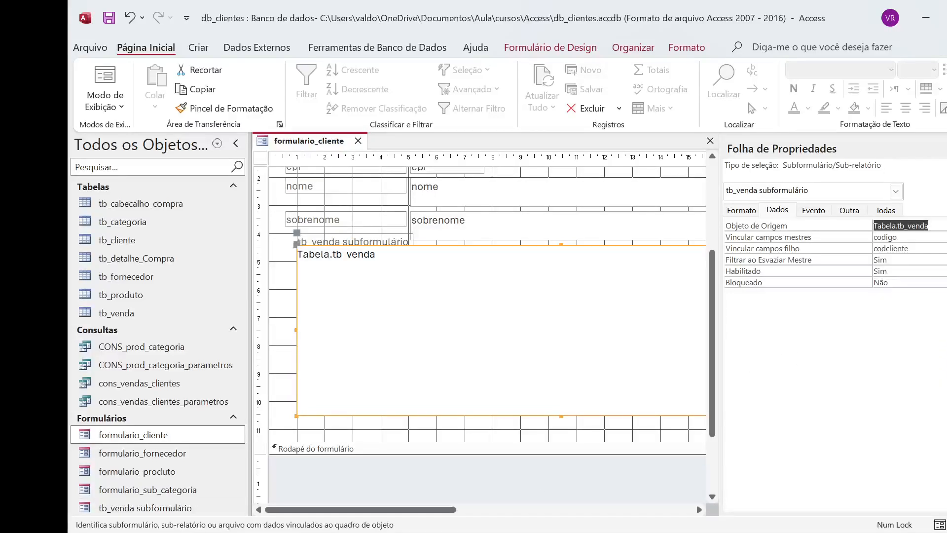
Step: Check the subform's link from master field codigo to child field codcliente in the field linker and close the property sheet
left_click(921, 248)
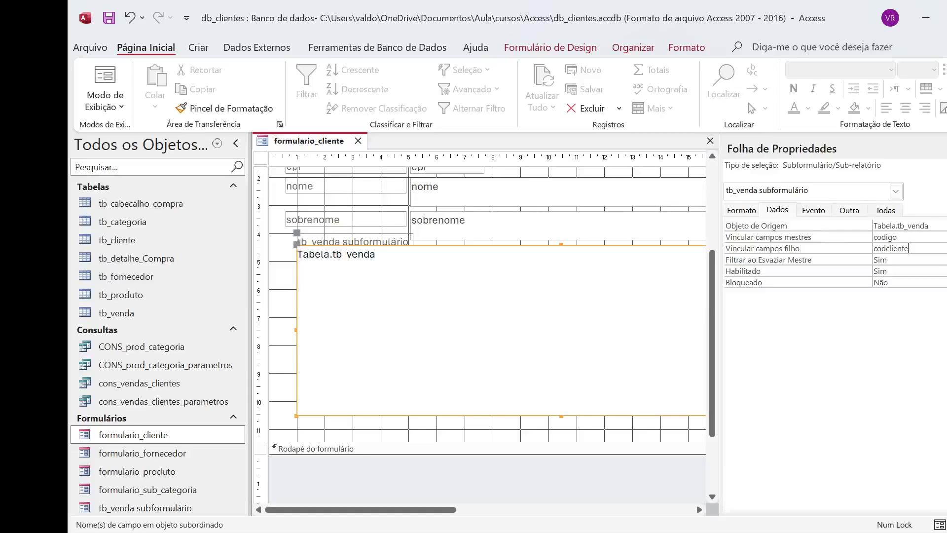
left_click(910, 237)
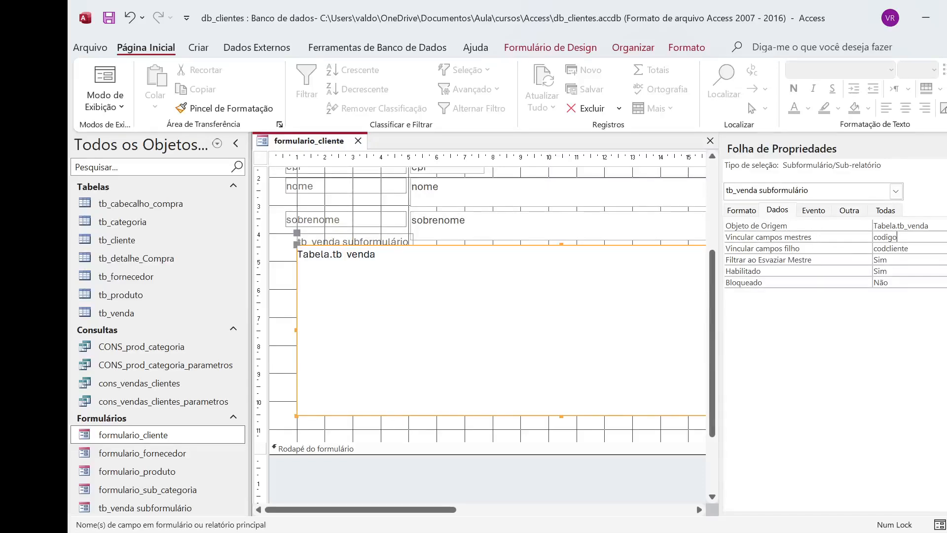
left_click(945, 238)
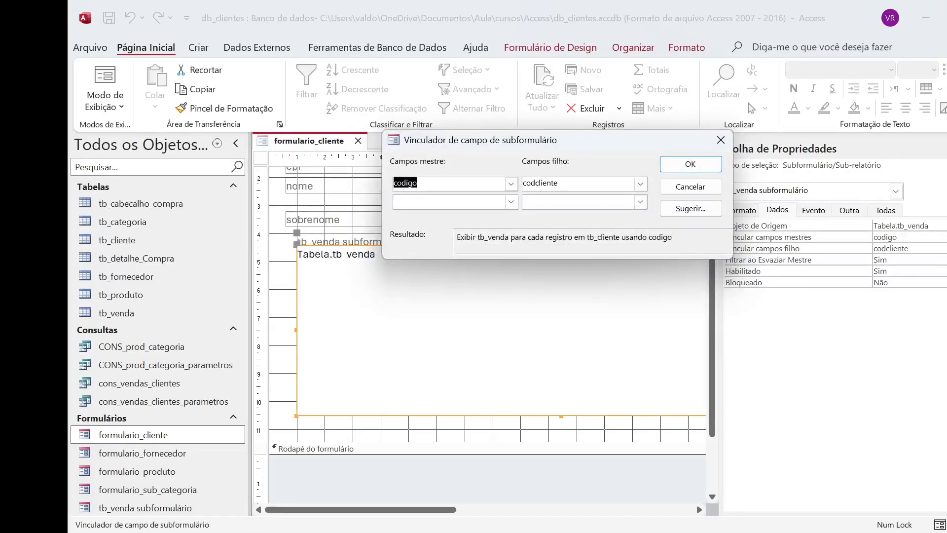
left_click(712, 187)
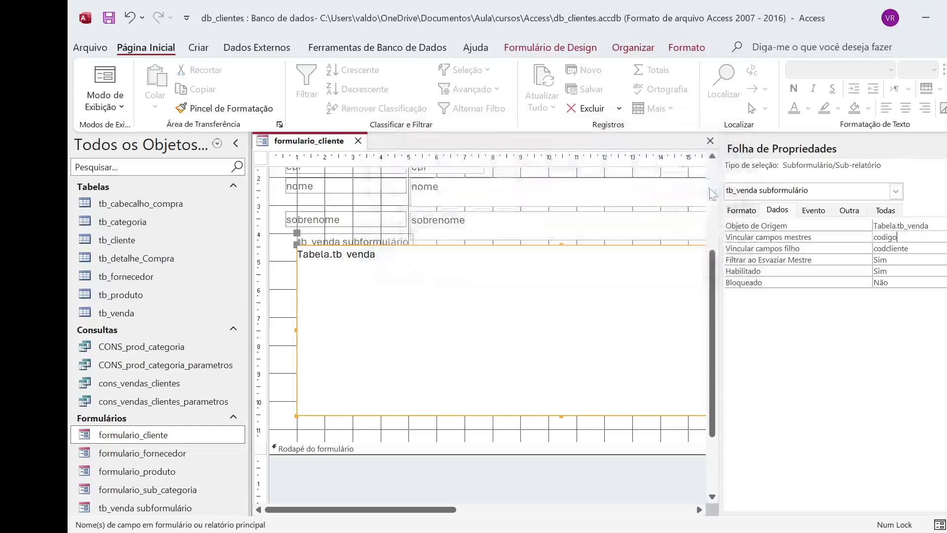
left_click(908, 248)
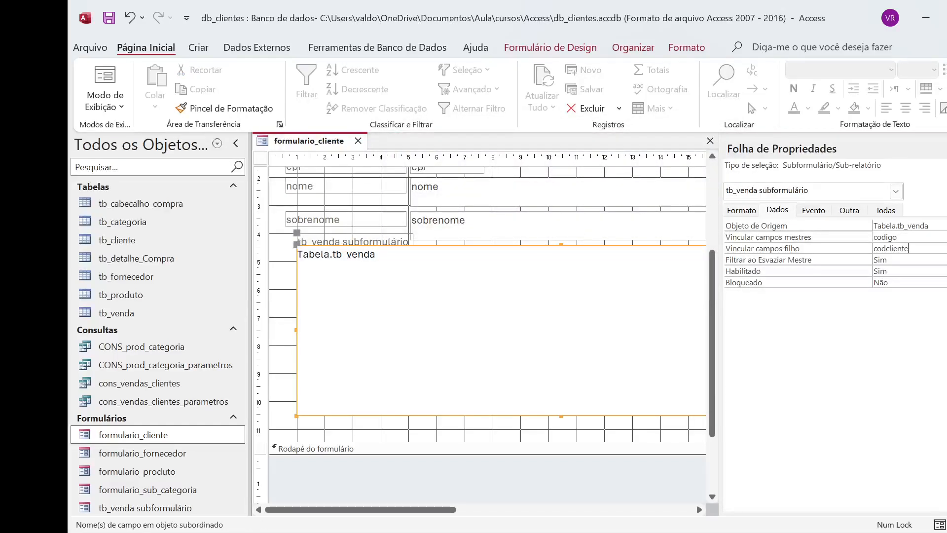
left_click(944, 248)
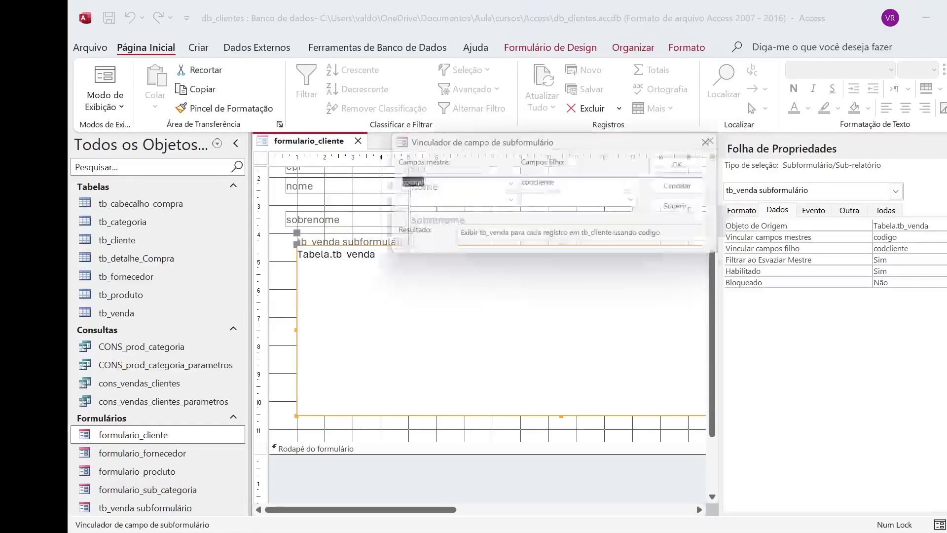
left_click(716, 165)
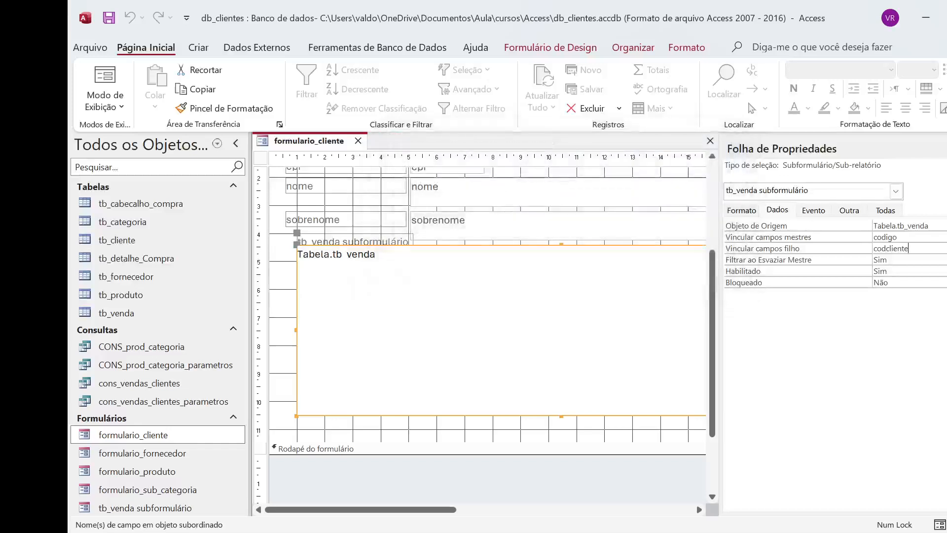
left_click(906, 271)
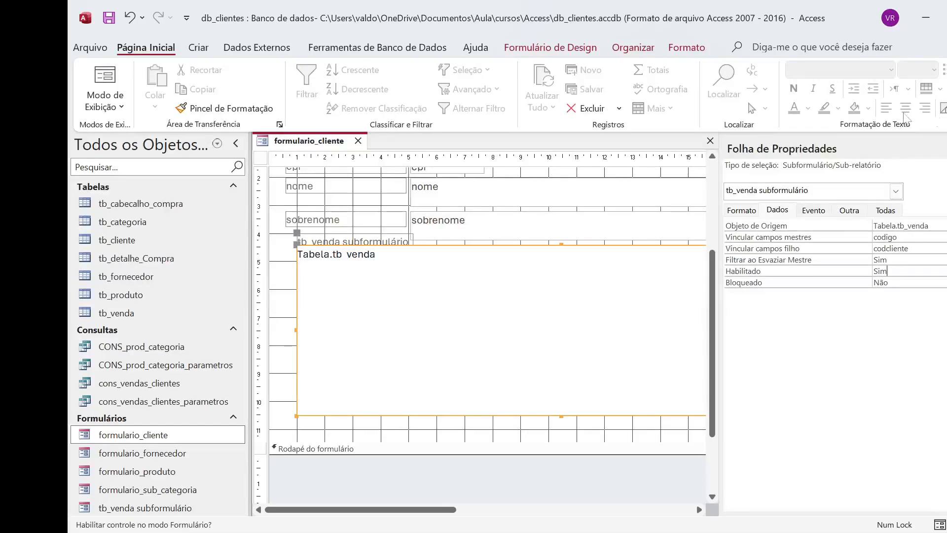
left_click(946, 148)
left_click(862, 283)
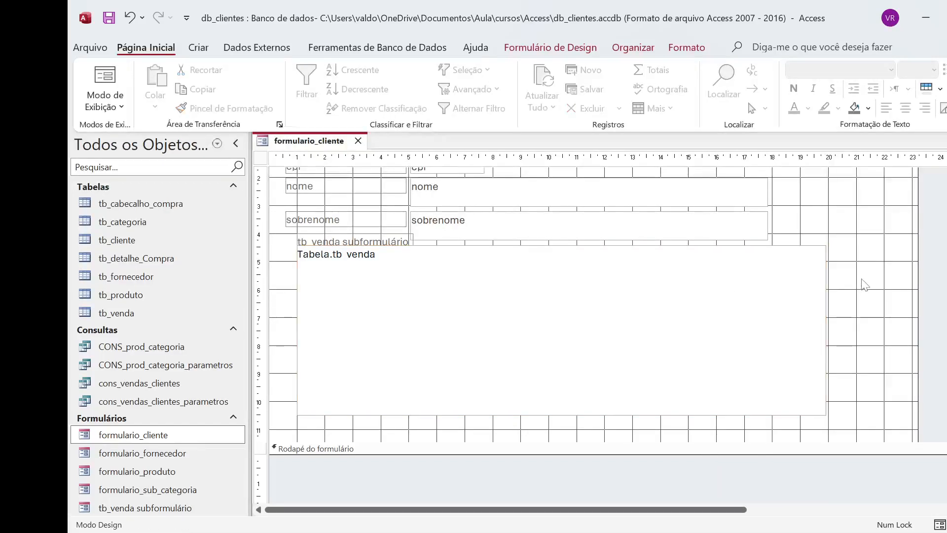
Step: Switch formulario_cliente from Design view to Form view
scroll(863, 276, "up", 3)
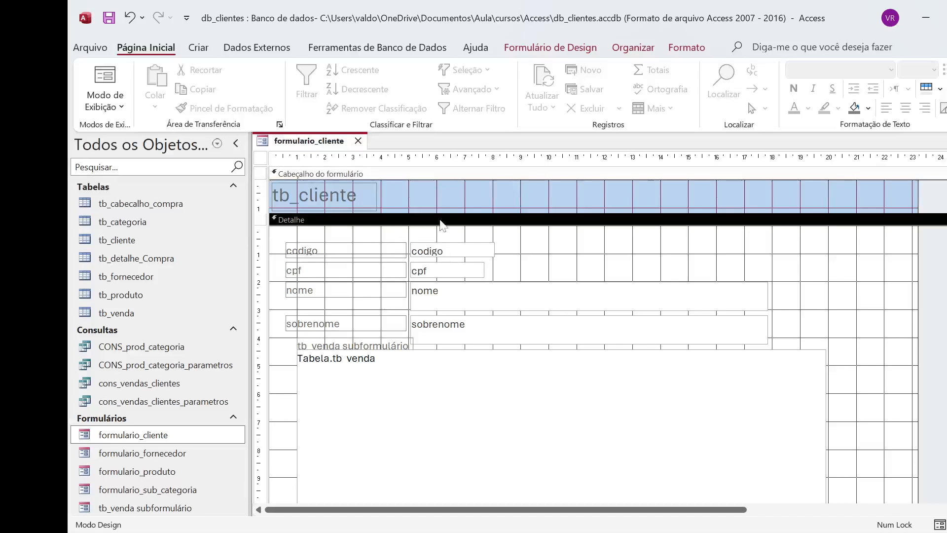
left_click(121, 99)
left_click(157, 135)
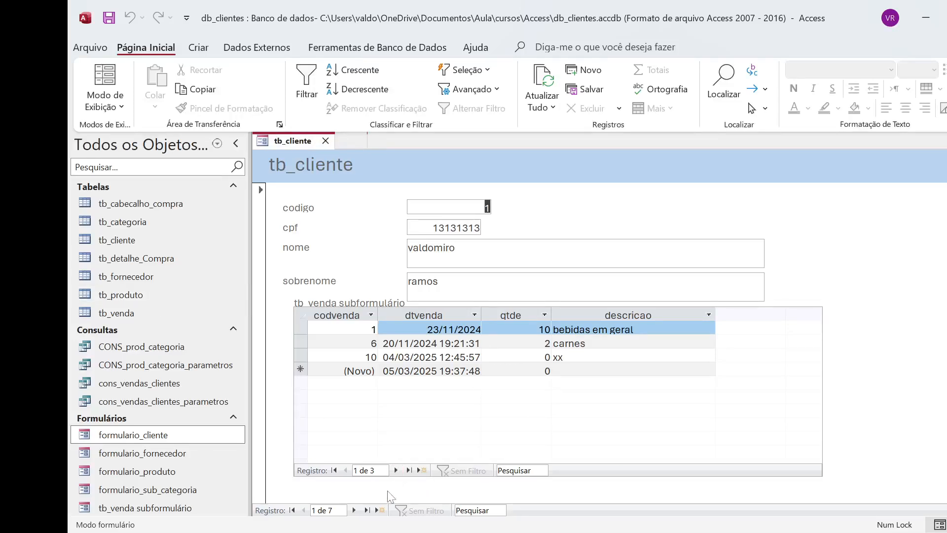
Step: Browse the customer records up to the fifth and back to the first, checking each one's sales in the subform
left_click(353, 510)
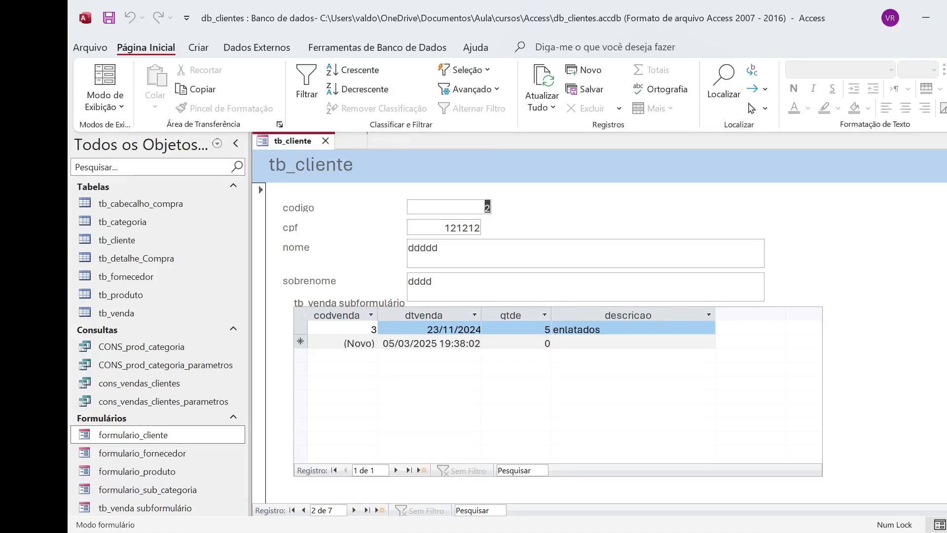
left_click(354, 510)
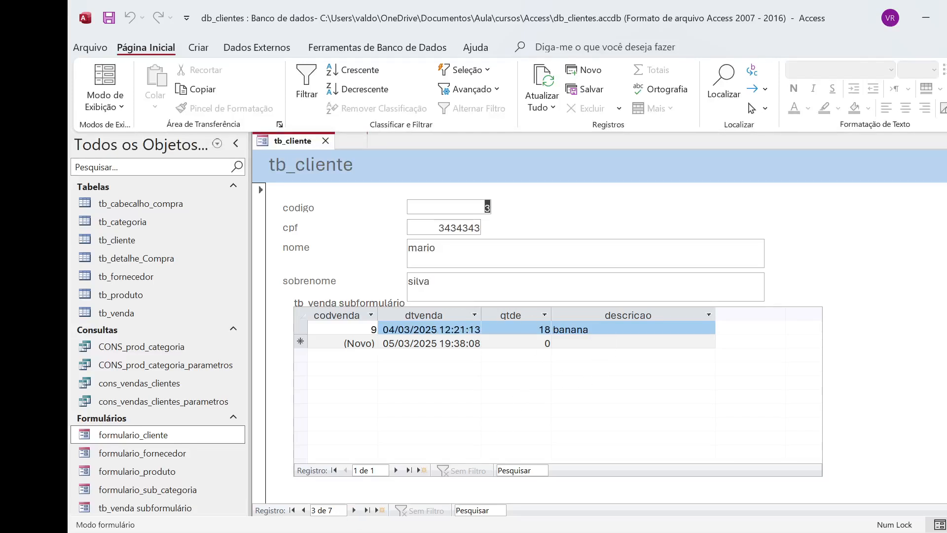
left_click(353, 510)
left_click(353, 511)
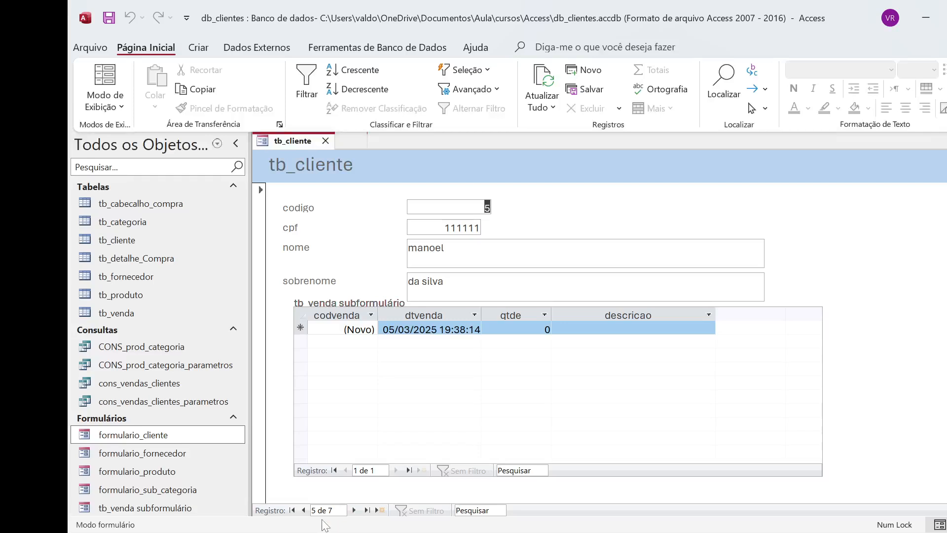
left_click(304, 513)
left_click(306, 514)
left_click(307, 514)
left_click(306, 514)
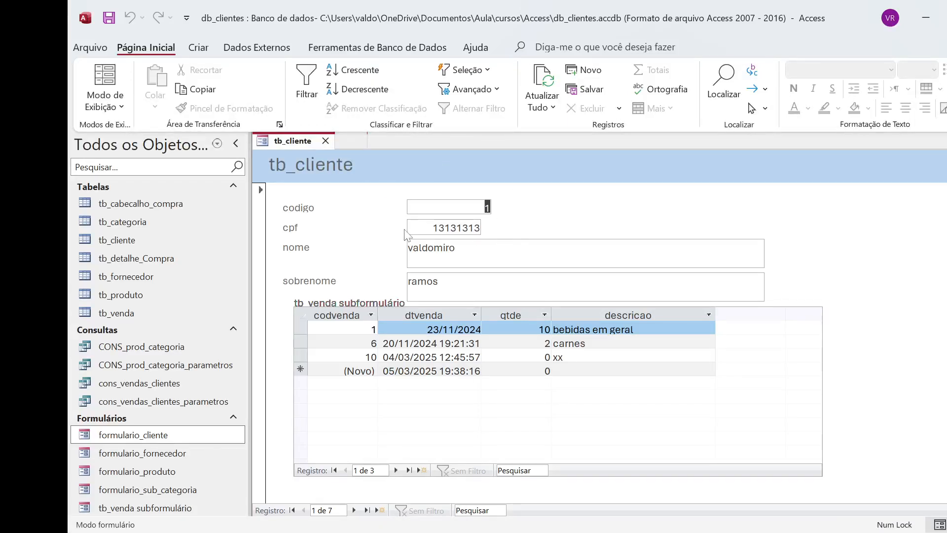
Step: Close formulario_cliente saving its design changes, and reopen it in Form view
left_click(326, 141)
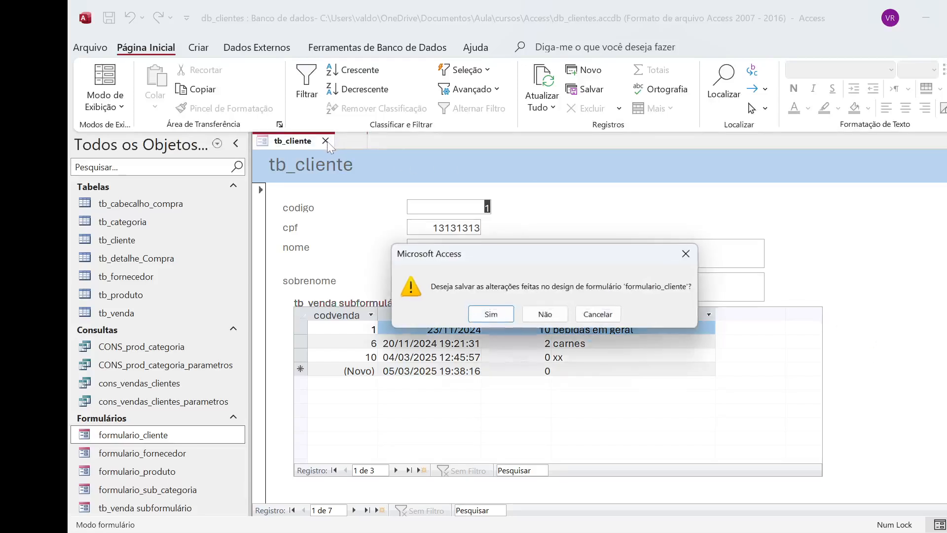
left_click(507, 317)
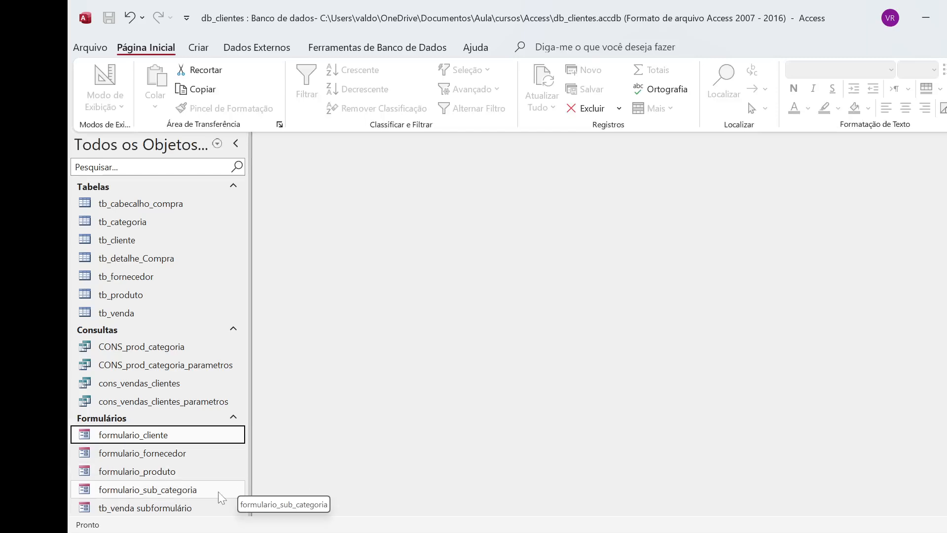
double_click(170, 434)
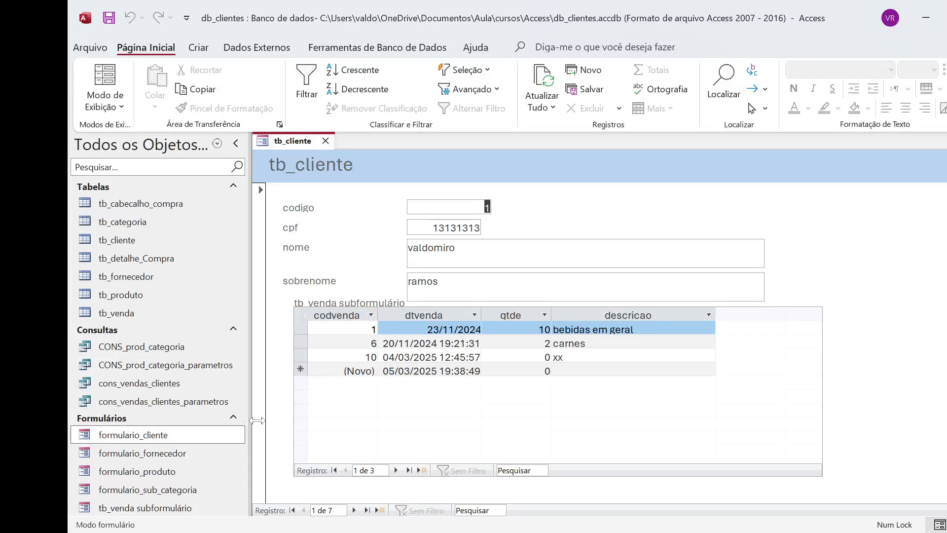
Step: Widen the navigation pane slightly, view the second customer record and close the form
left_click_drag(256, 420, 284, 420)
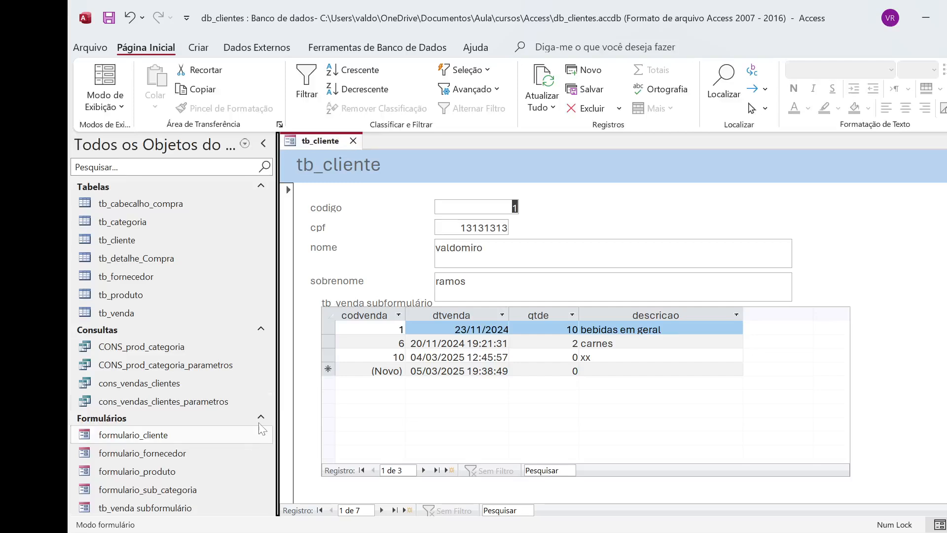
left_click(381, 510)
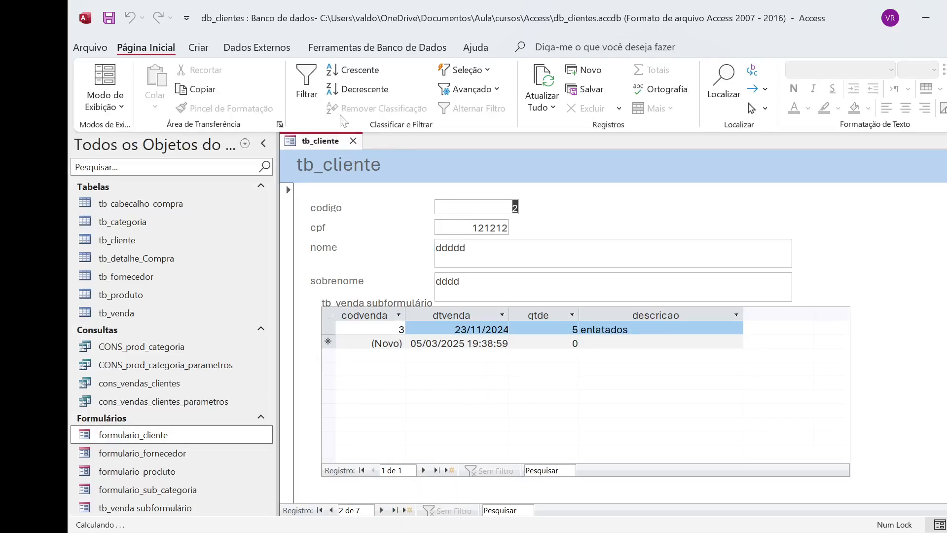
left_click(355, 141)
Step: Open the separate form tb_venda subformulário to examine its sales datasheet, and close it
double_click(180, 511)
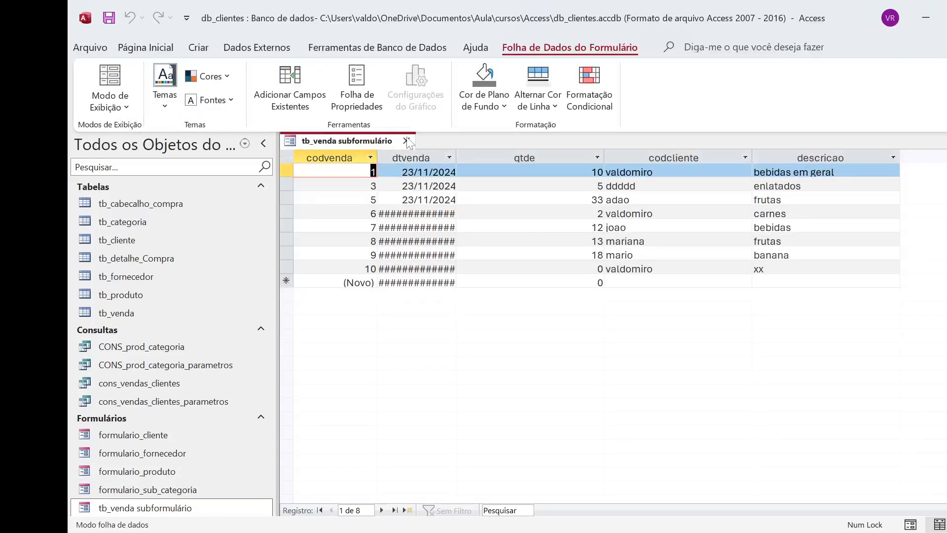
left_click(407, 141)
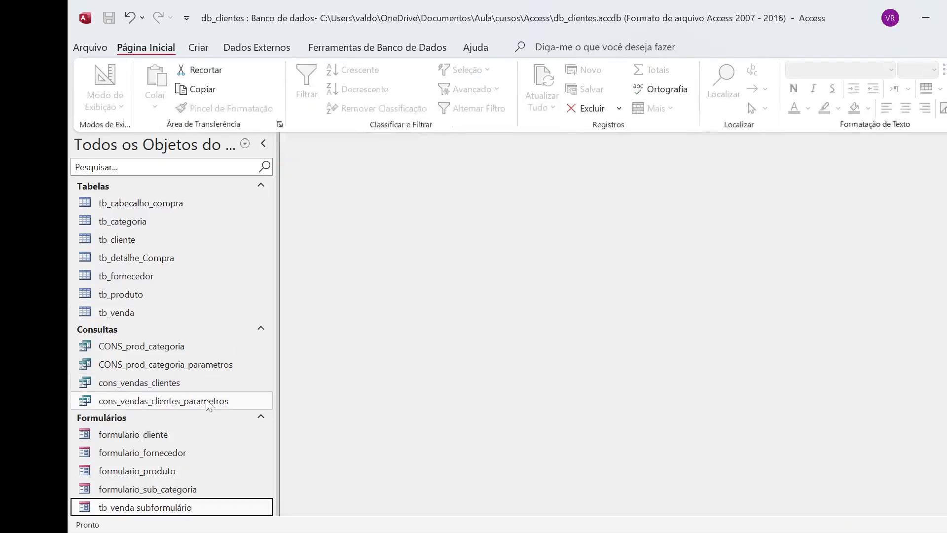
double_click(180, 508)
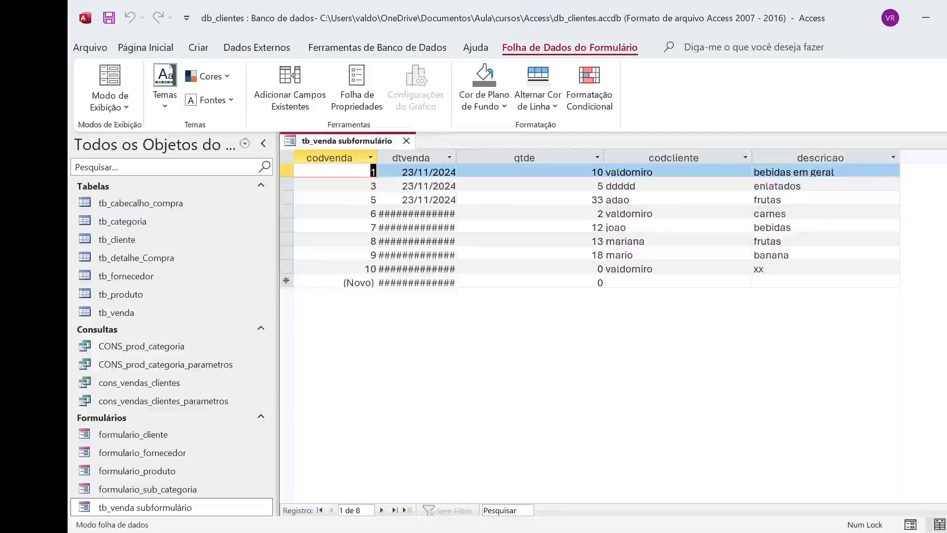
left_click(407, 140)
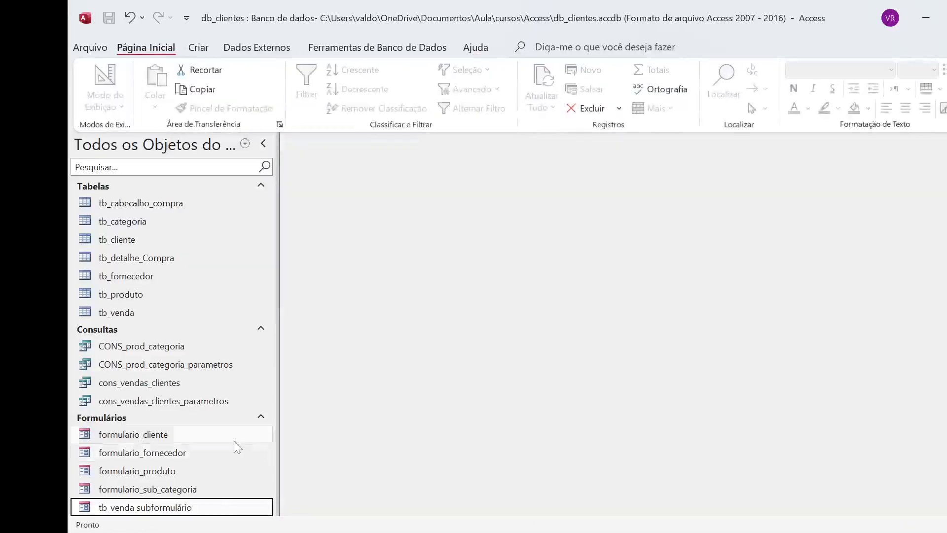
Step: Reopen formulario_cliente in Design view, inspect the tb_venda subform control and close the form
double_click(170, 435)
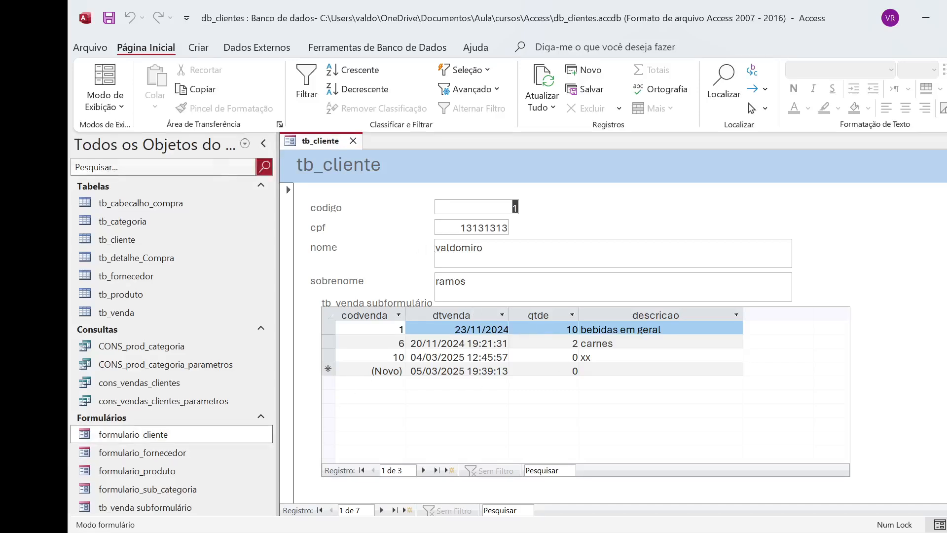
left_click(122, 109)
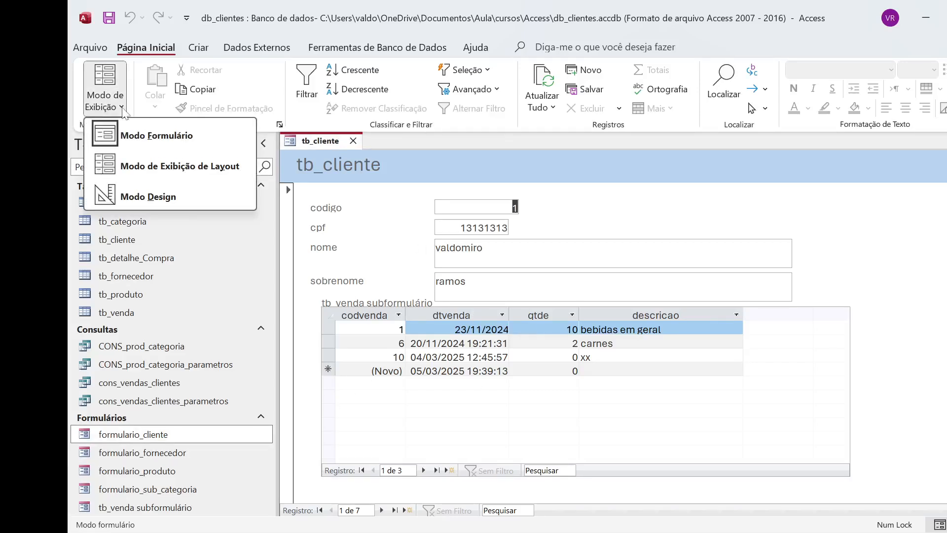
left_click(143, 196)
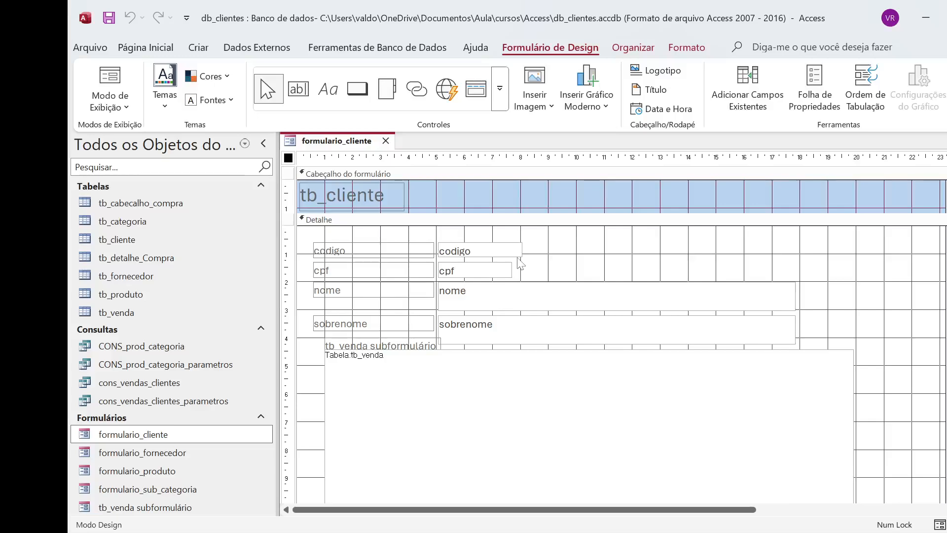
scroll(656, 298, "down", 2)
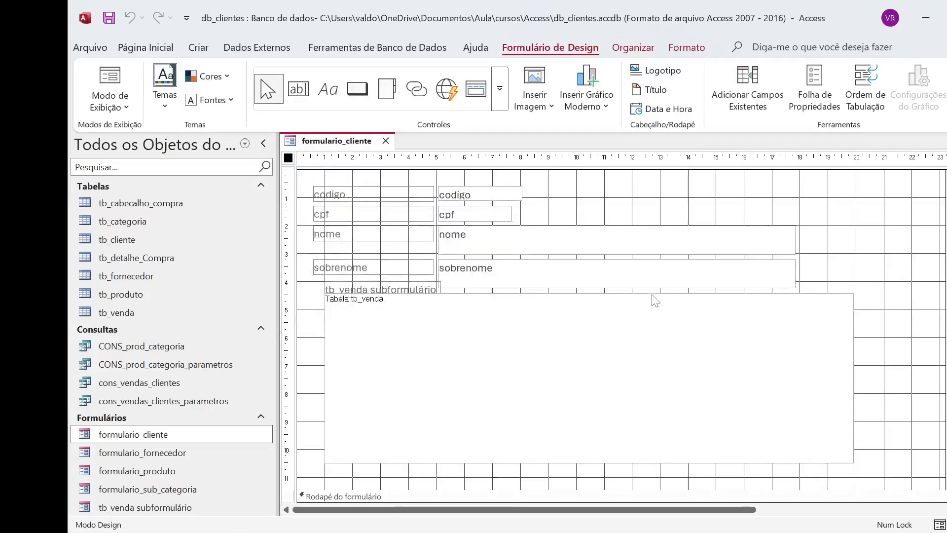
left_click(779, 318)
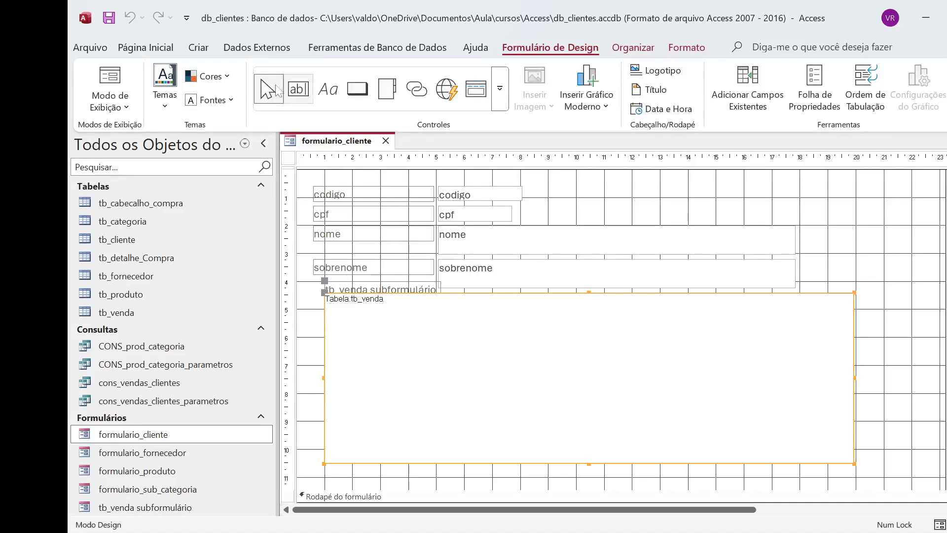
left_click(386, 141)
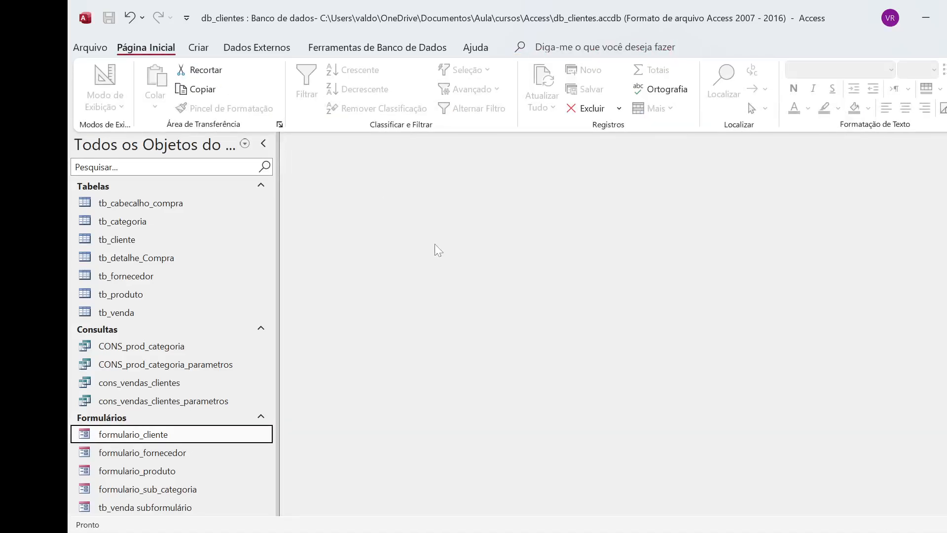